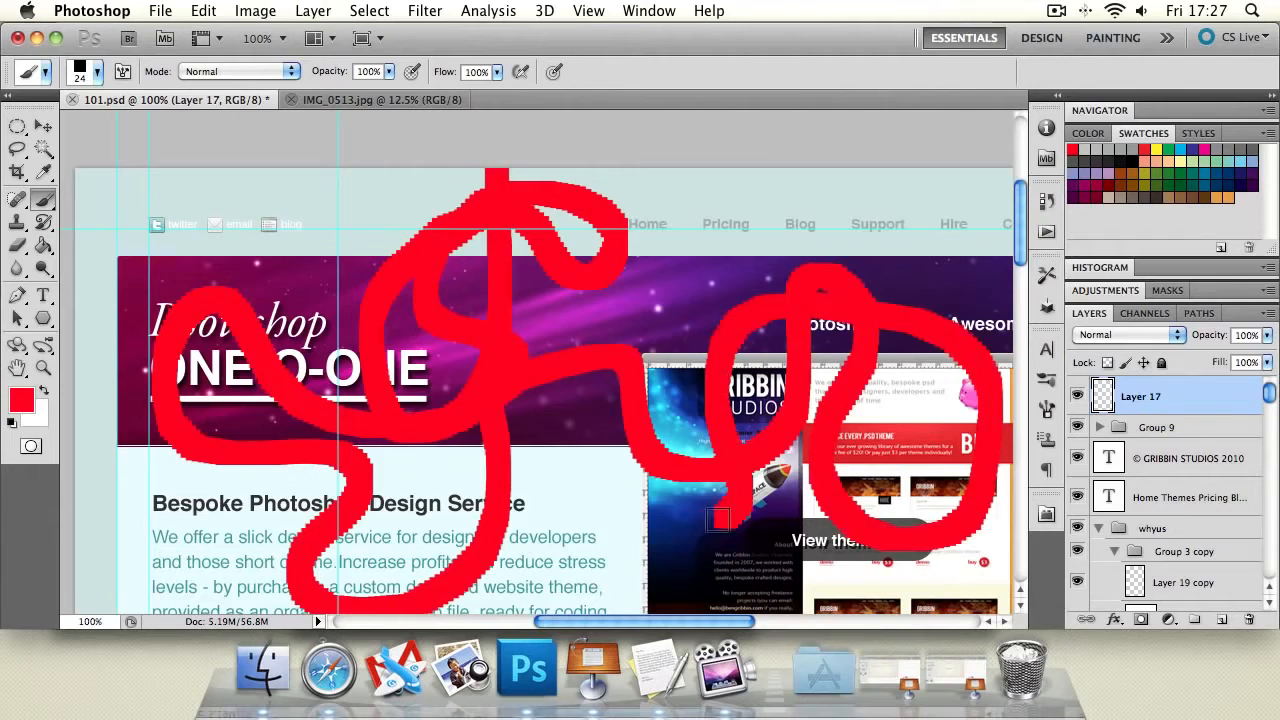
# - Apply a Gaussian Blur with a radius of about 48.3 pixels to the red brush strokes on Layer 17
pyautogui.click(356, 10)
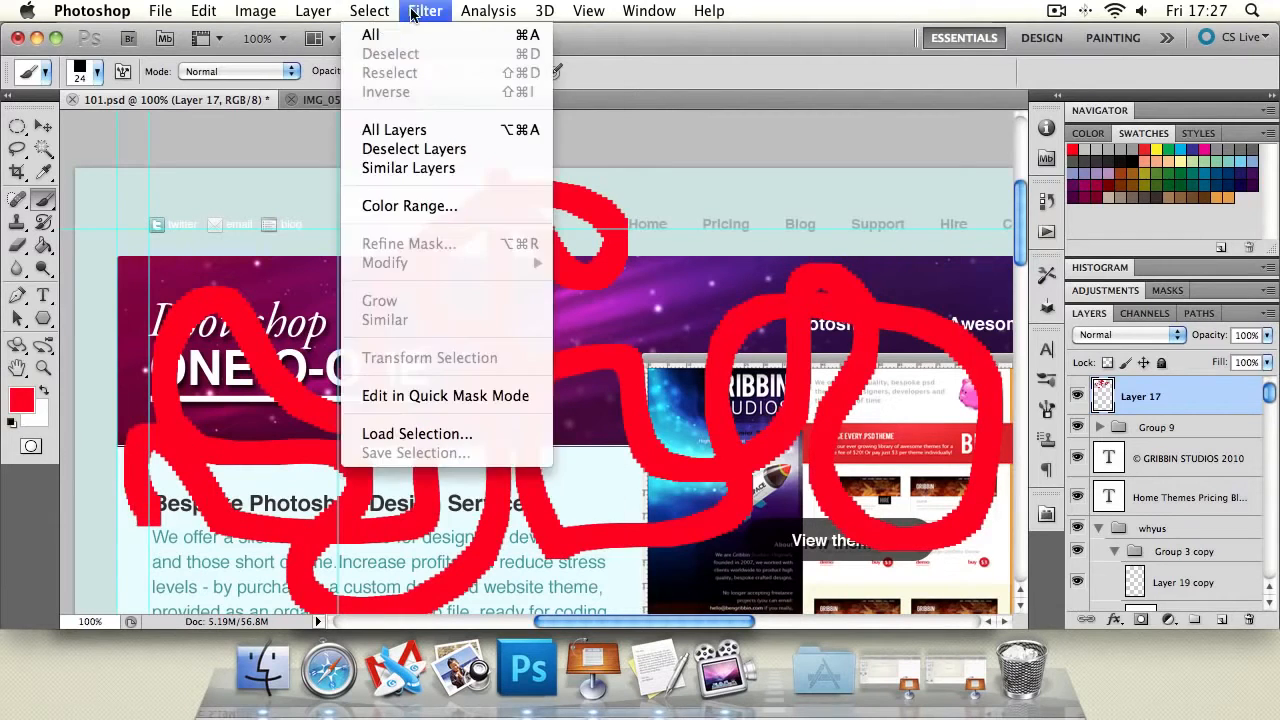
pyautogui.moveTo(490, 212)
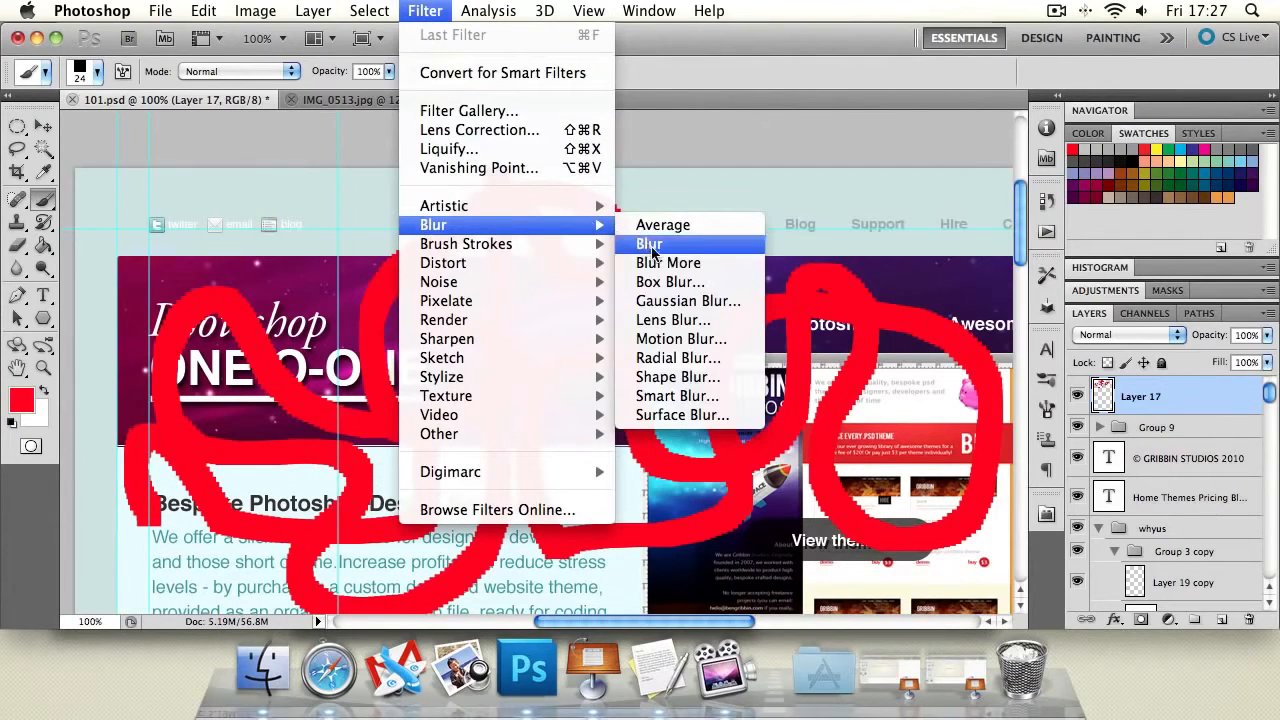
pyautogui.click(680, 300)
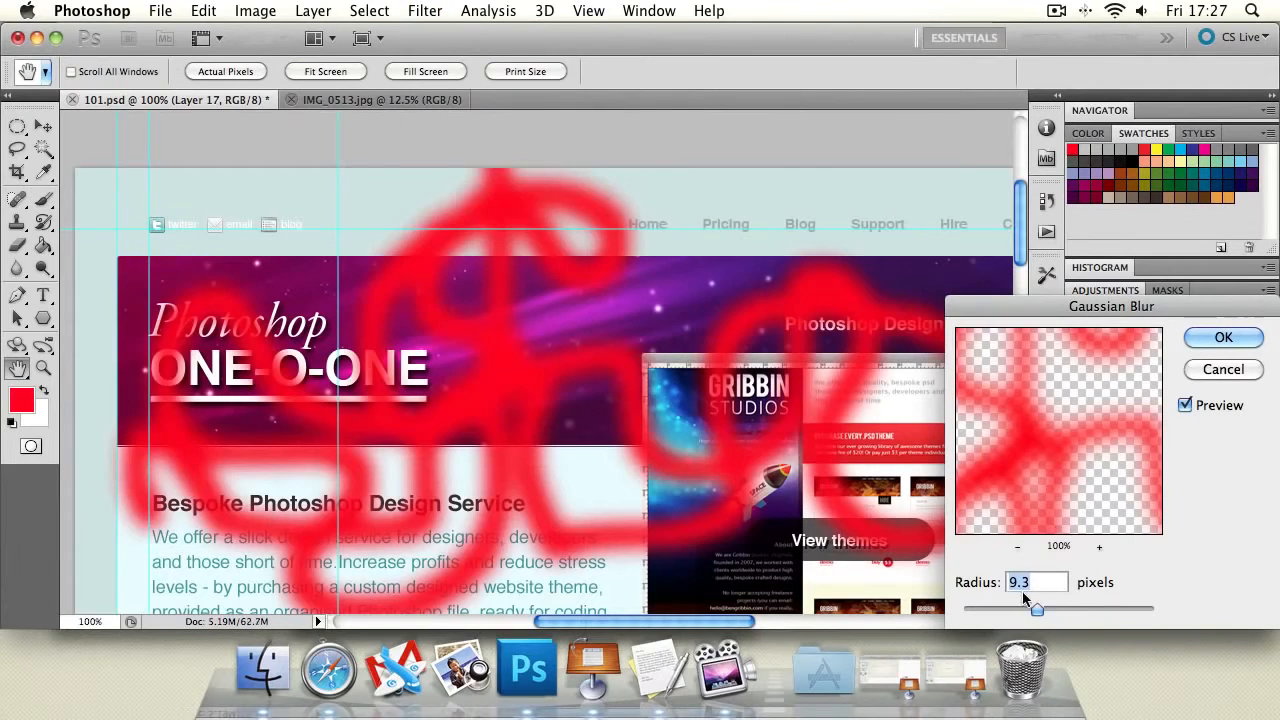
pyautogui.moveTo(1037, 606); pyautogui.dragTo(1079, 606)
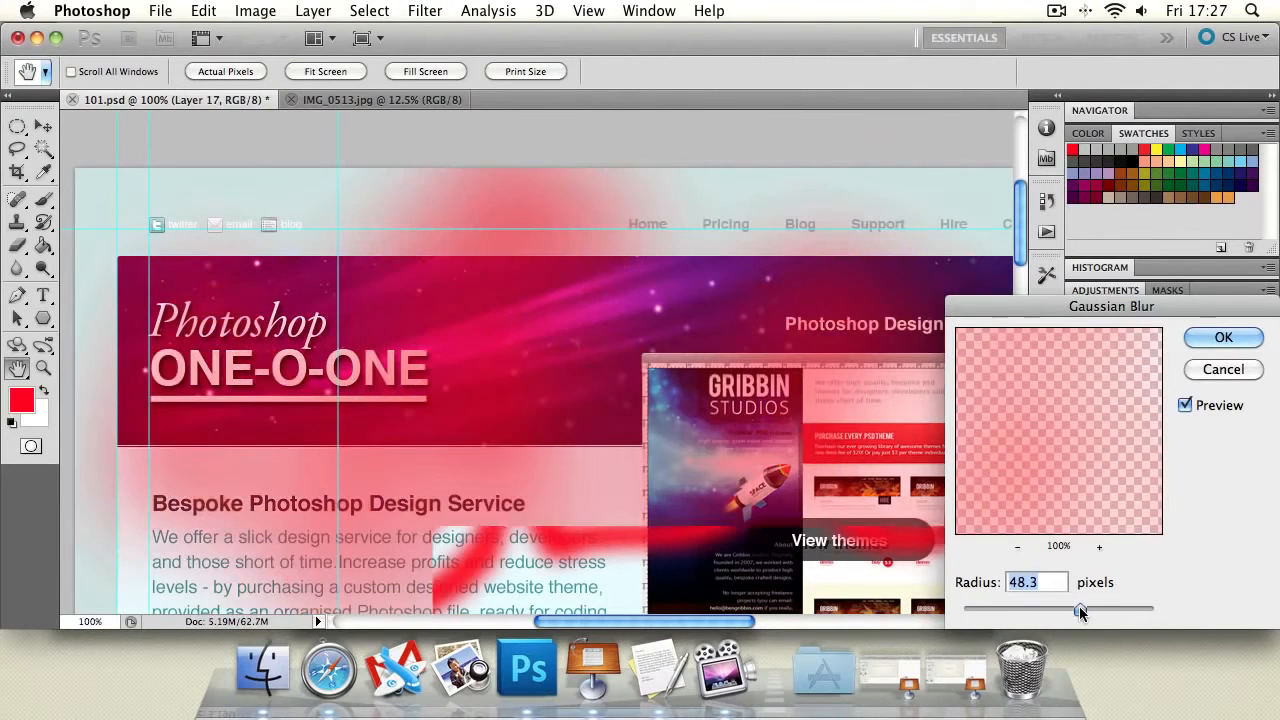
pyautogui.click(1222, 337)
# - Lower the opacity of Layer 17 to 40% and deselect the layer with the Move tool
pyautogui.click(1266, 337)
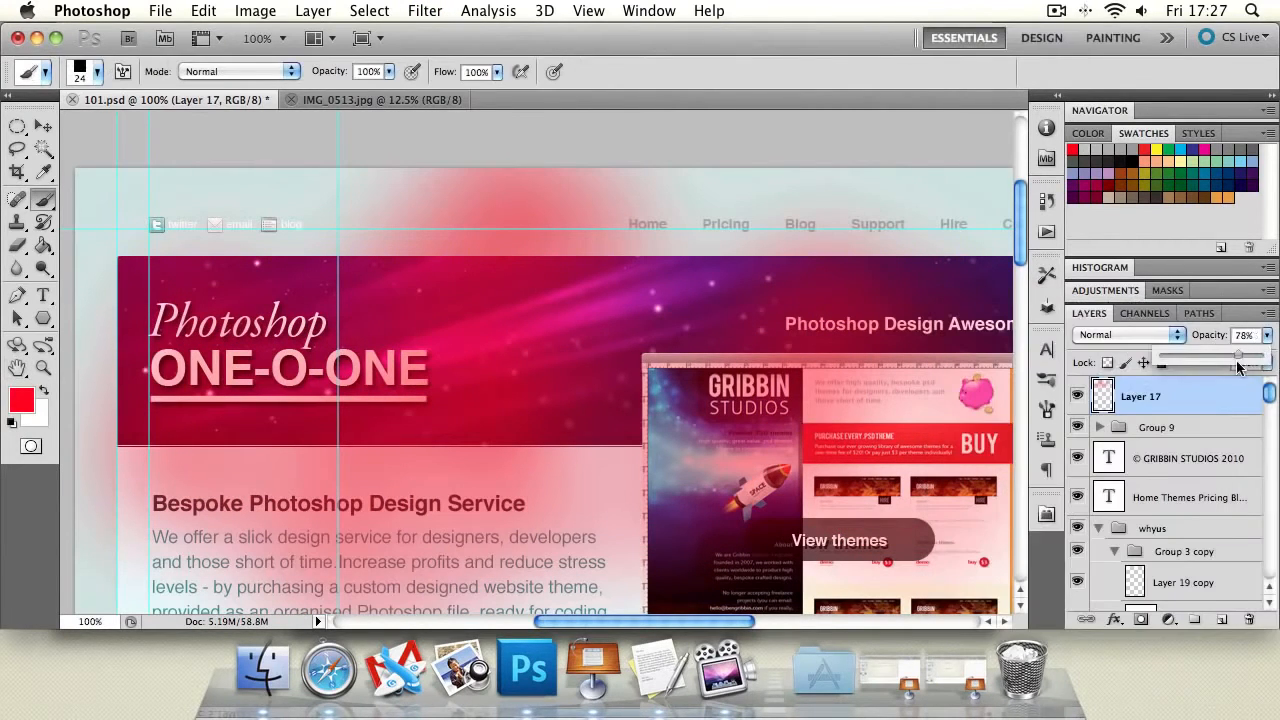
pyautogui.moveTo(1262, 357); pyautogui.dragTo(1197, 360)
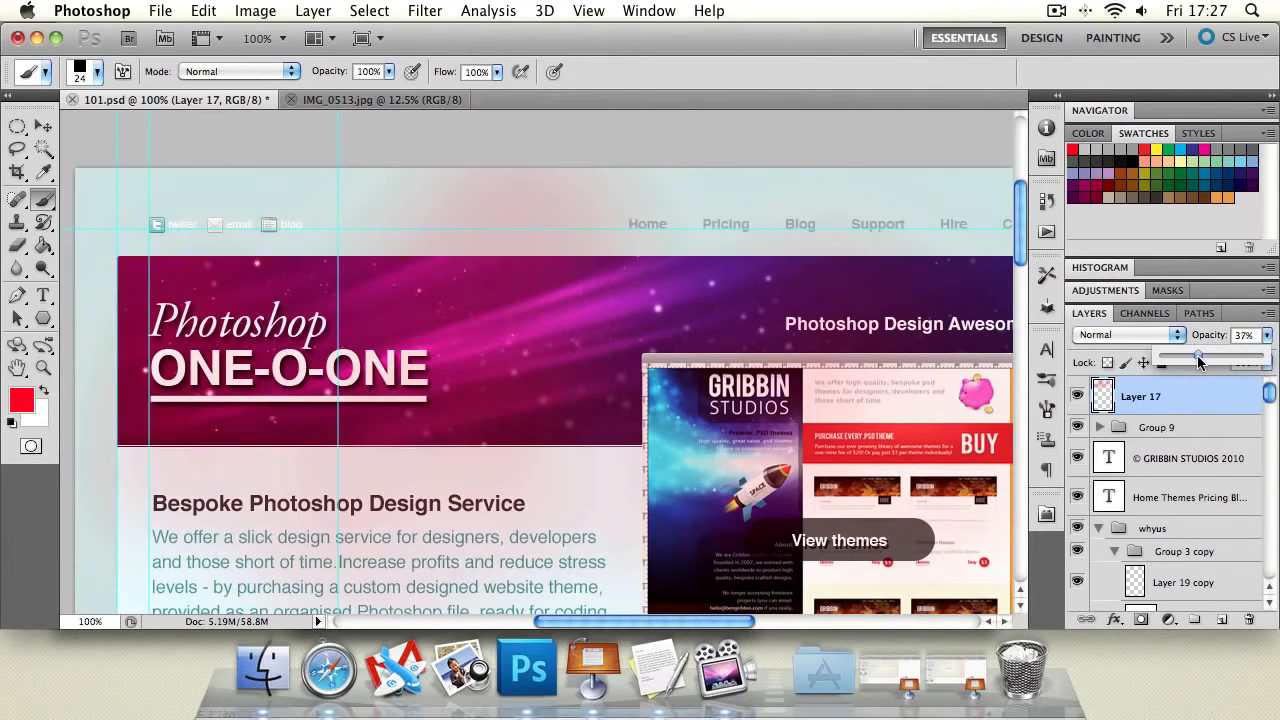
pyautogui.click(43, 126)
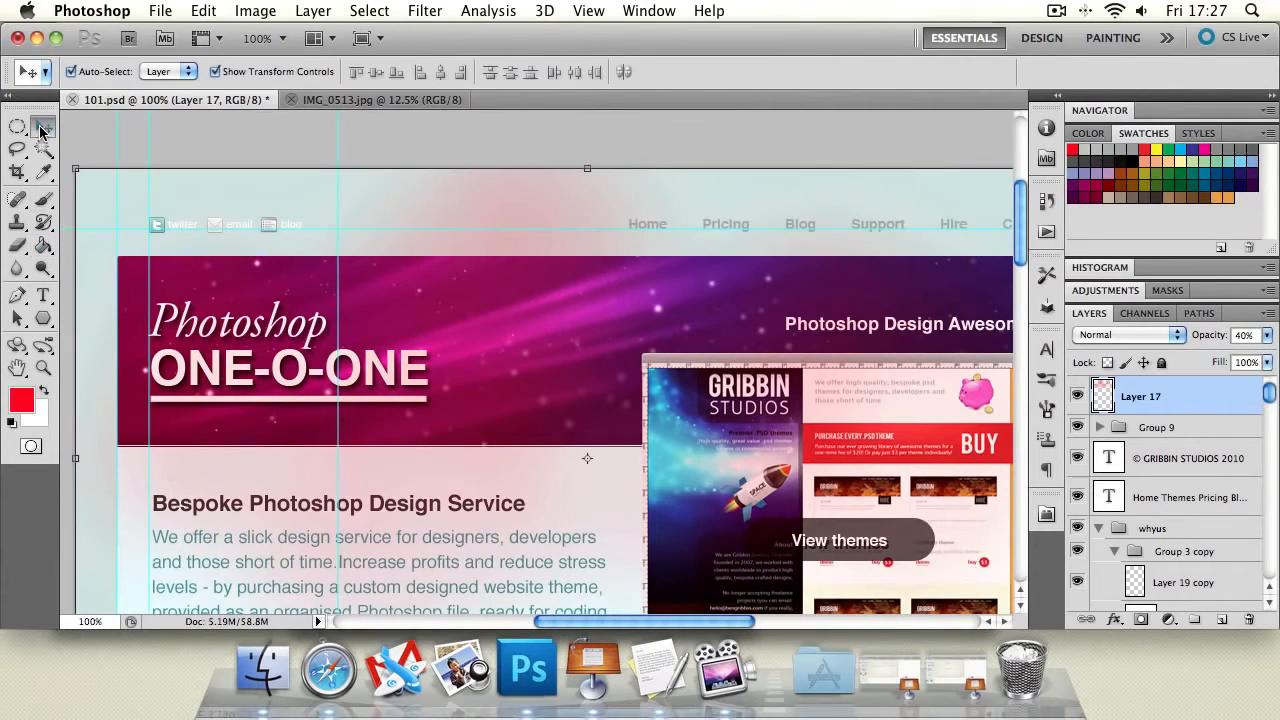
pyautogui.click(467, 136)
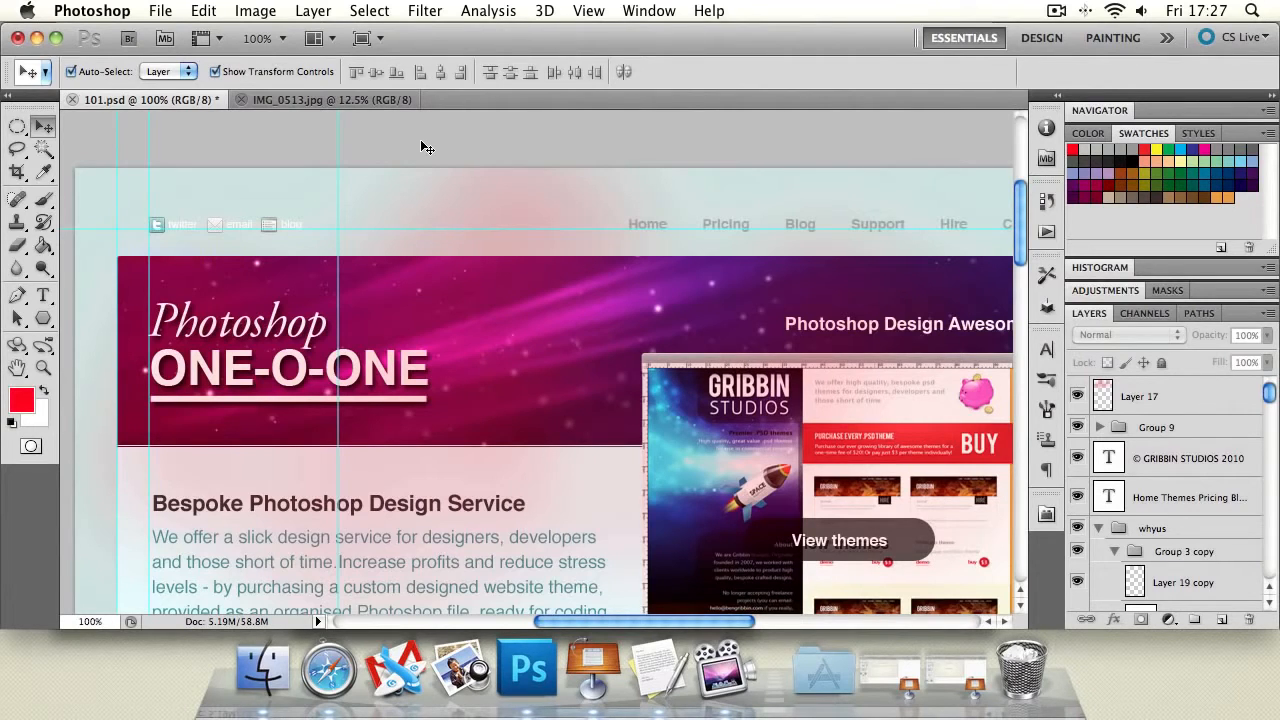
# - Undo the opacity change, the Gaussian Blur and the red brush strokes on Layer 17
pyautogui.press('super+z')
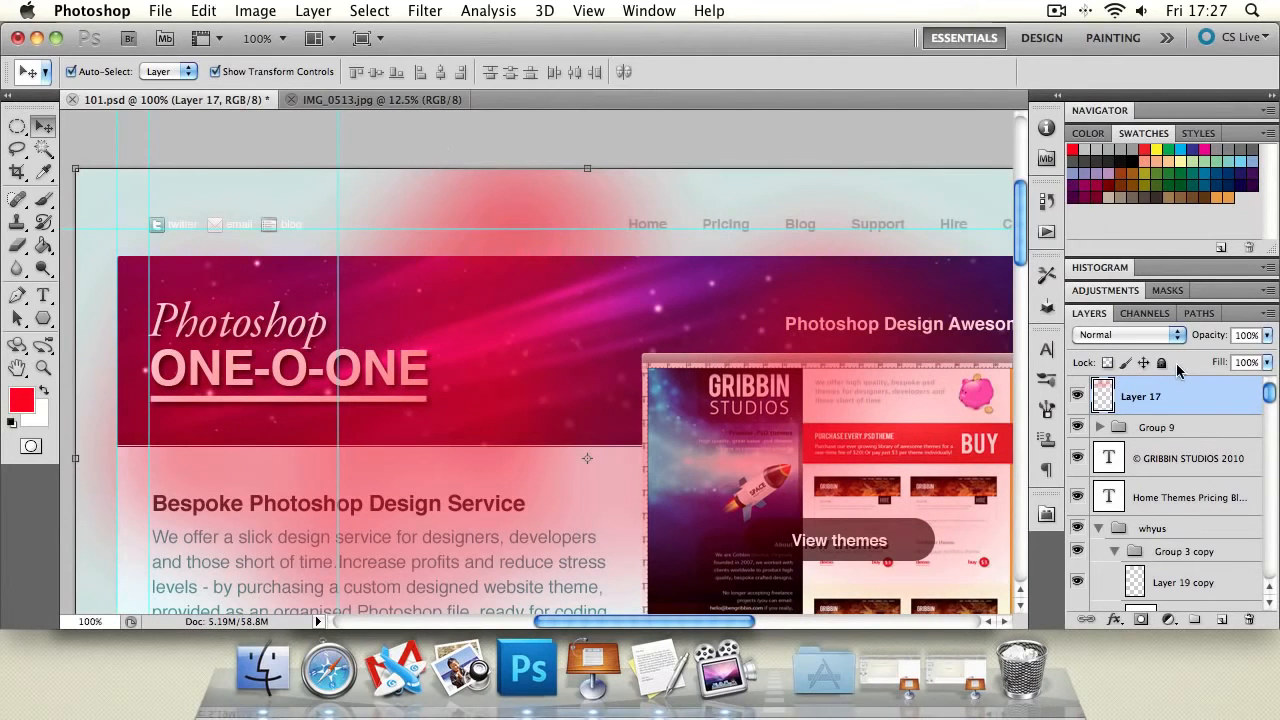
pyautogui.click(660, 129)
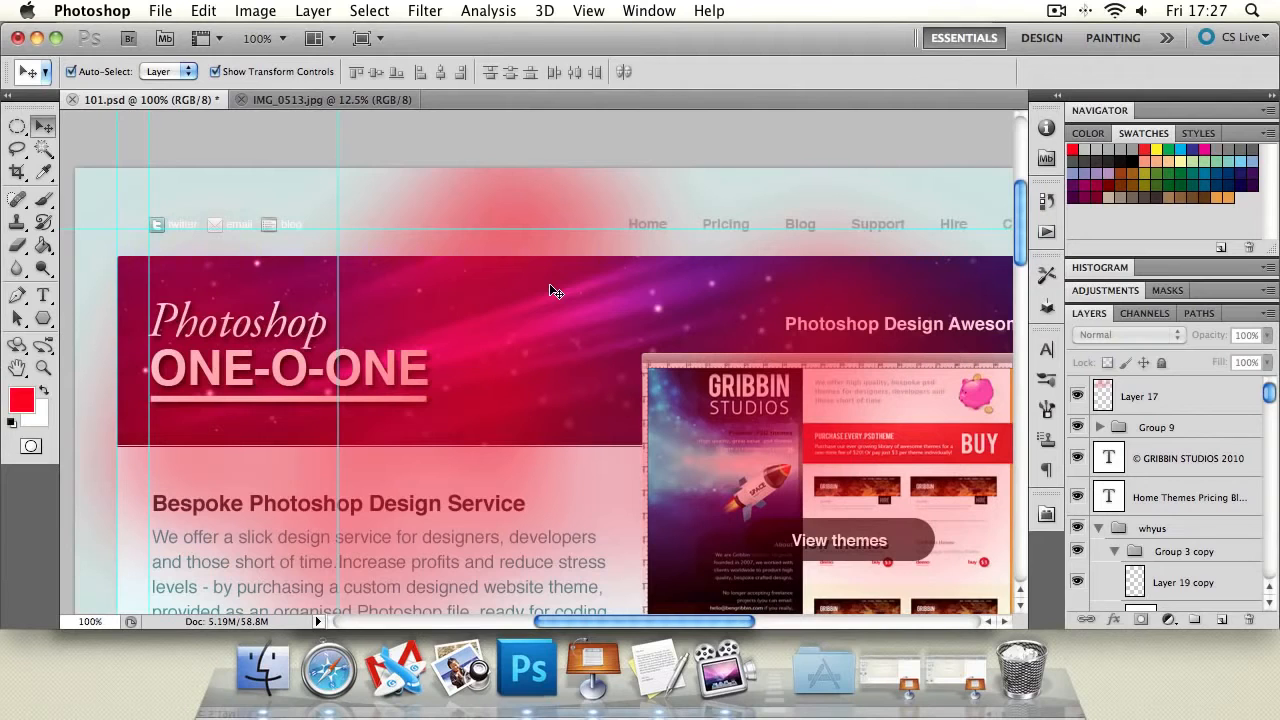
pyautogui.press('super+z')
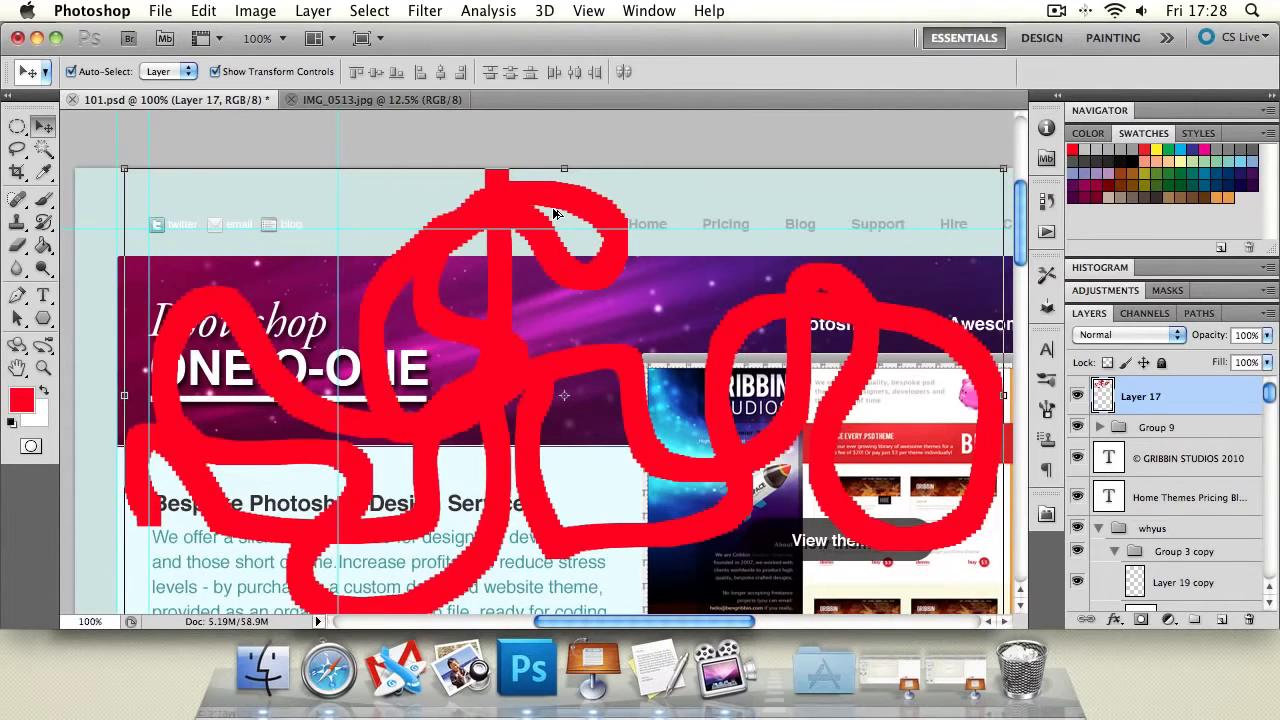
pyautogui.press('alt+super+z')
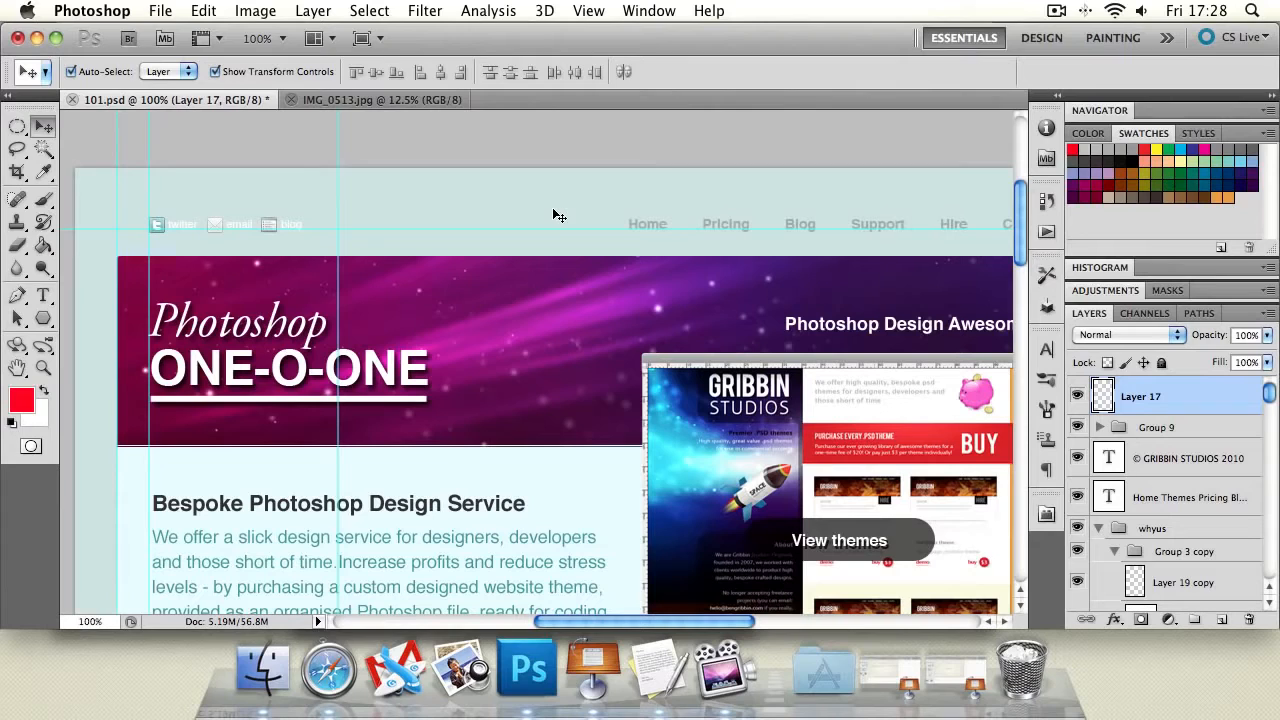
pyautogui.click(618, 342)
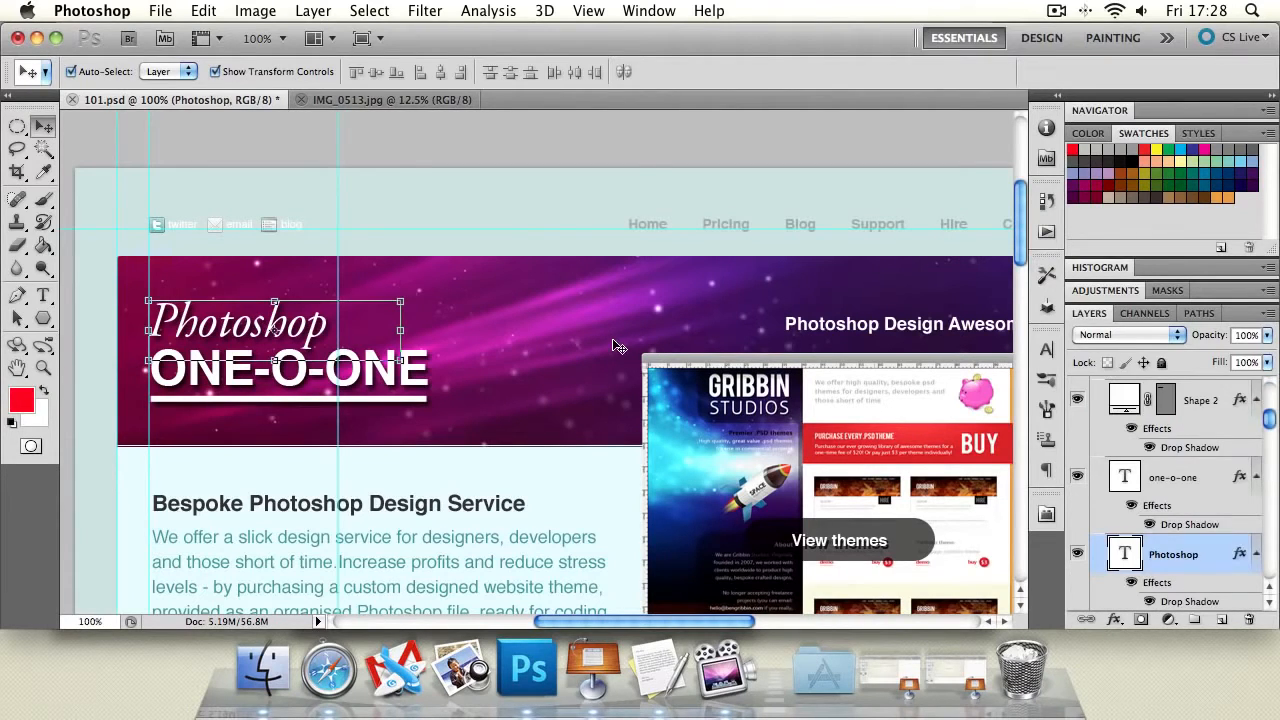
pyautogui.click(527, 190)
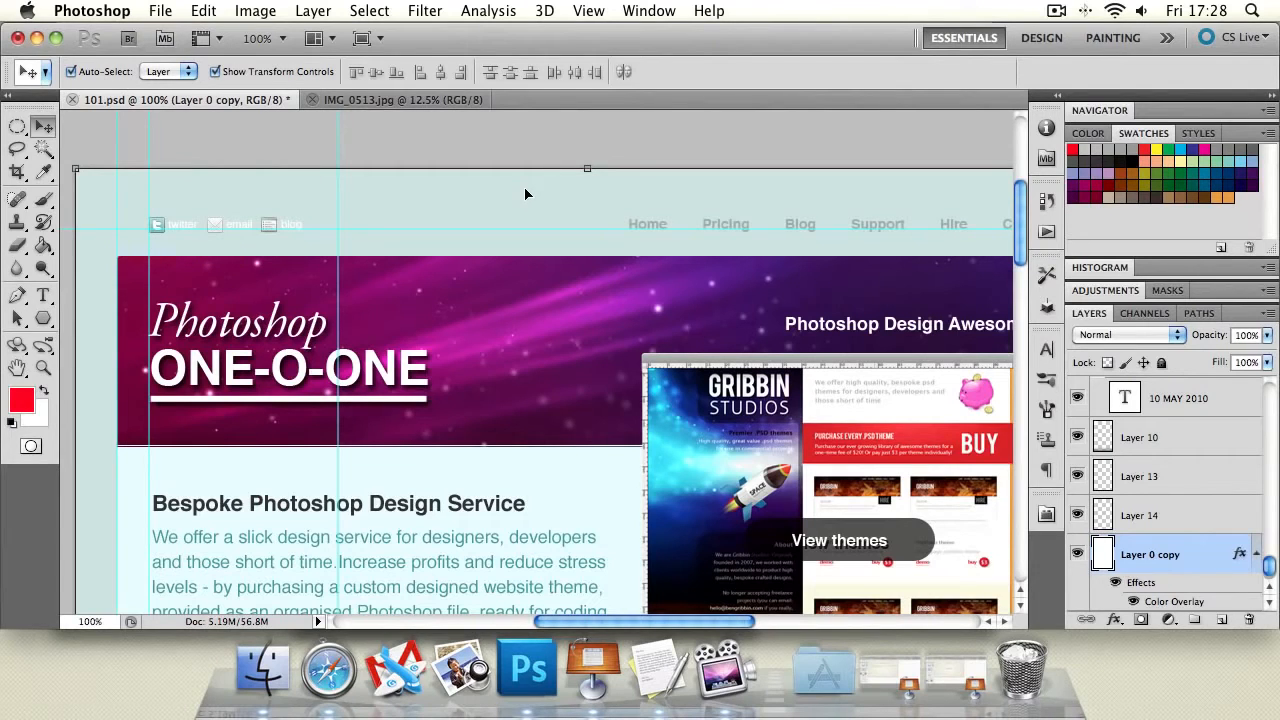
pyautogui.click(526, 194)
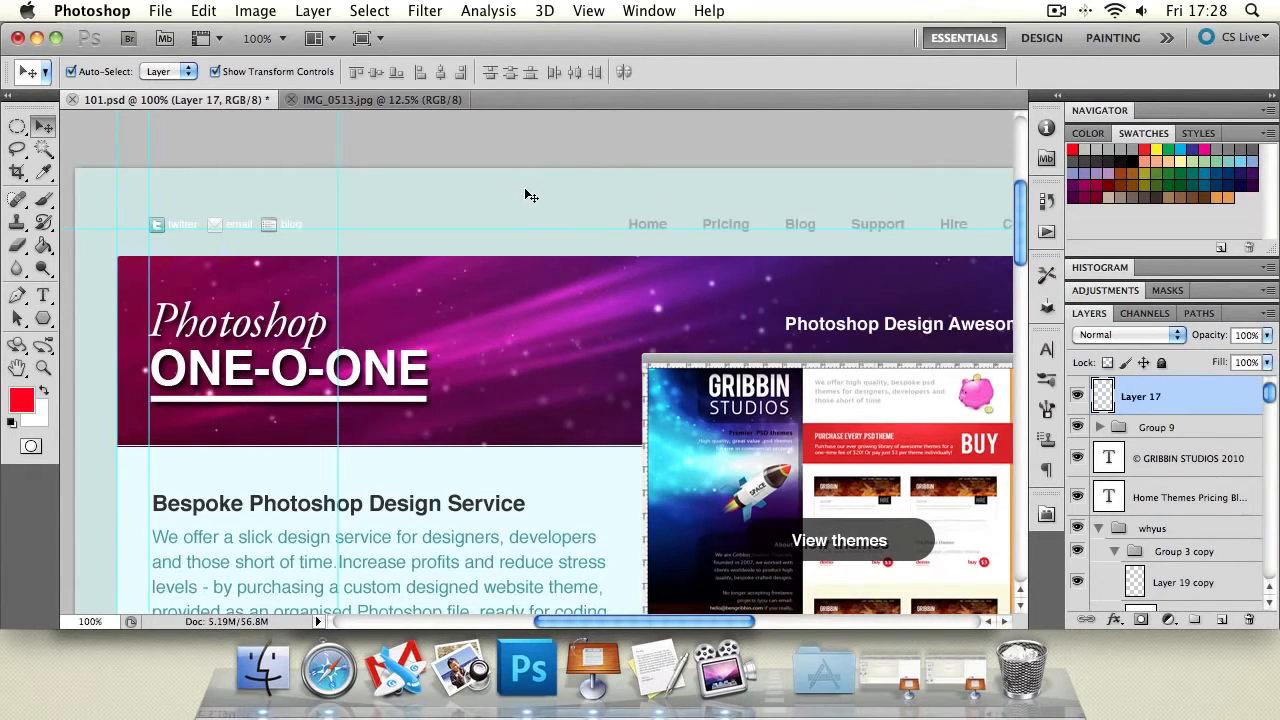
# - Redo the brush strokes and Gaussian Blur on Layer 17 and bring its opacity back to 40%
pyautogui.press('super+shift+z')
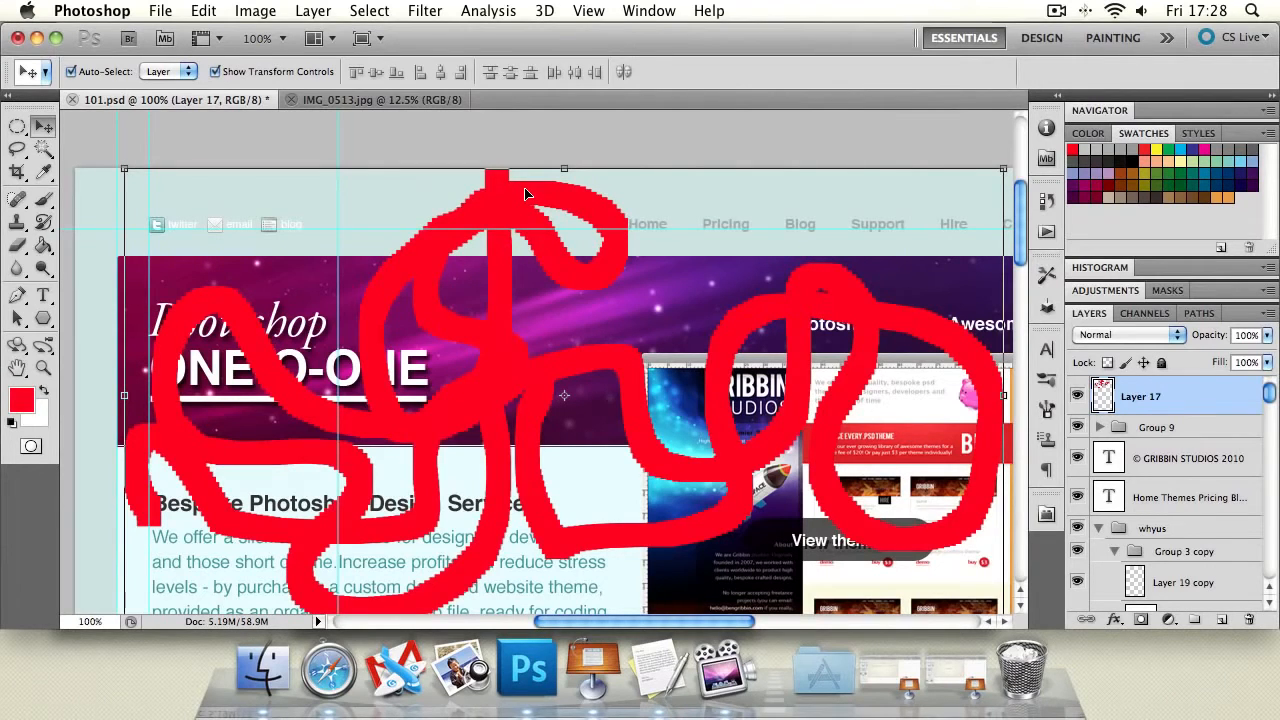
pyautogui.press('super+shift+z')
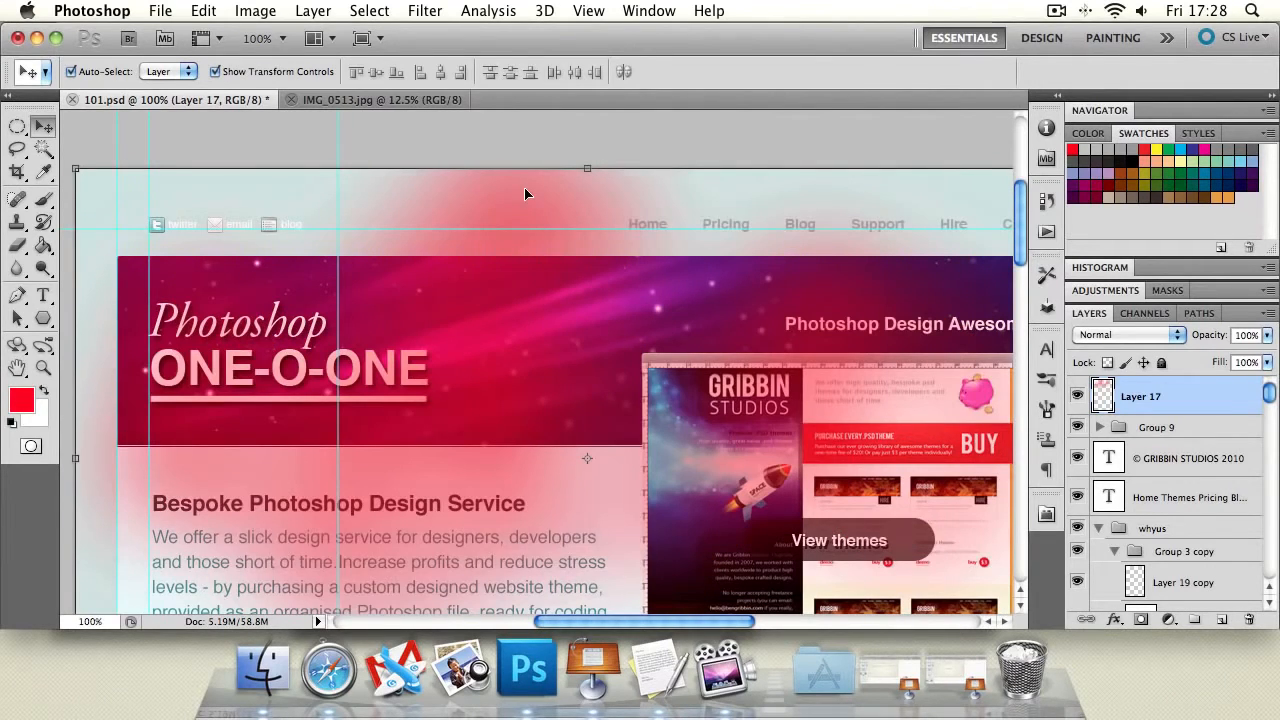
pyautogui.press('4')
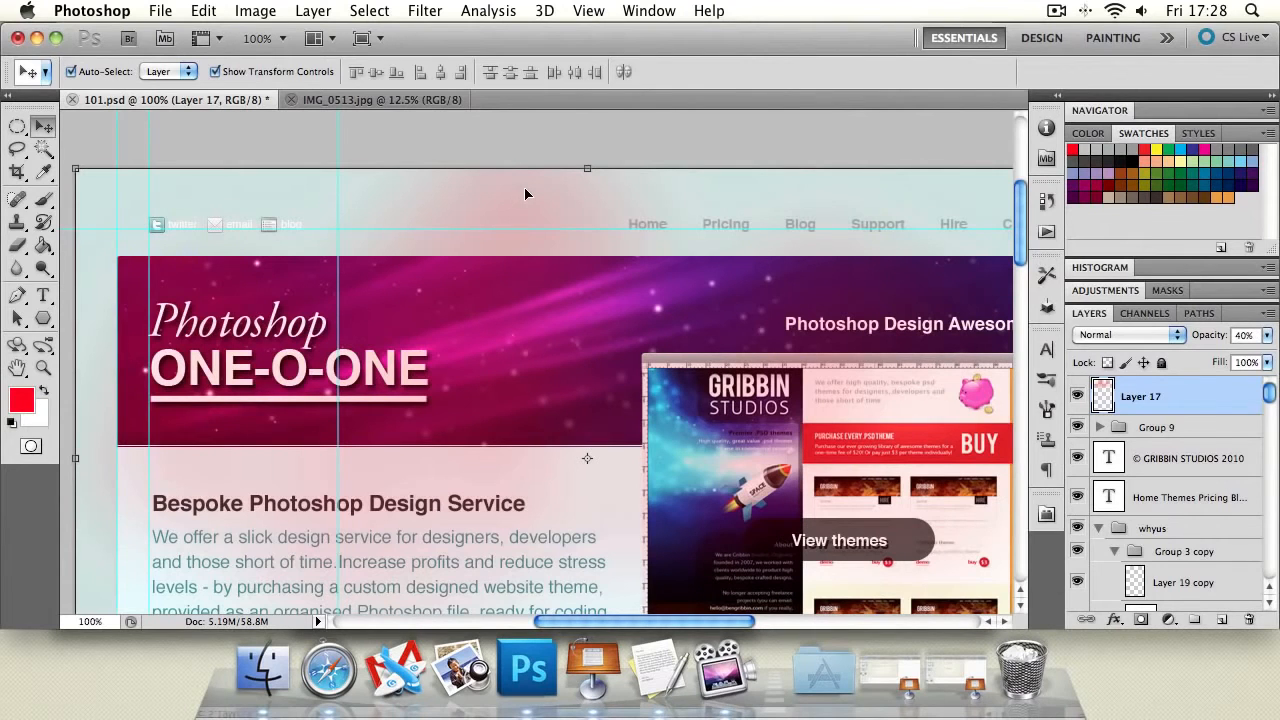
# - Step back three history states to the empty Layer 17, reversing its opacity, blur and brush changes
pyautogui.press('super+alt+z')
pyautogui.press('super+alt+z')
pyautogui.press('super+alt+z')
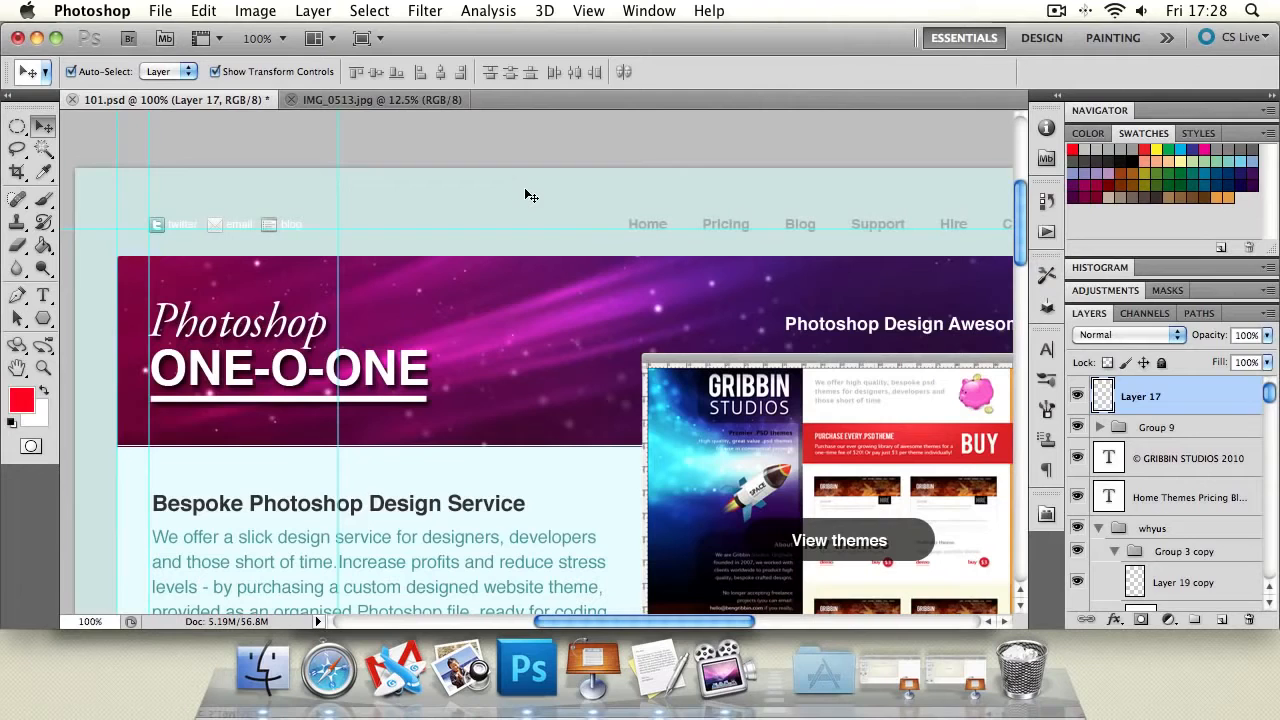
# - Open the History panel and dock it above the Navigator panel
pyautogui.click(1040, 236)
pyautogui.click(577, 114)
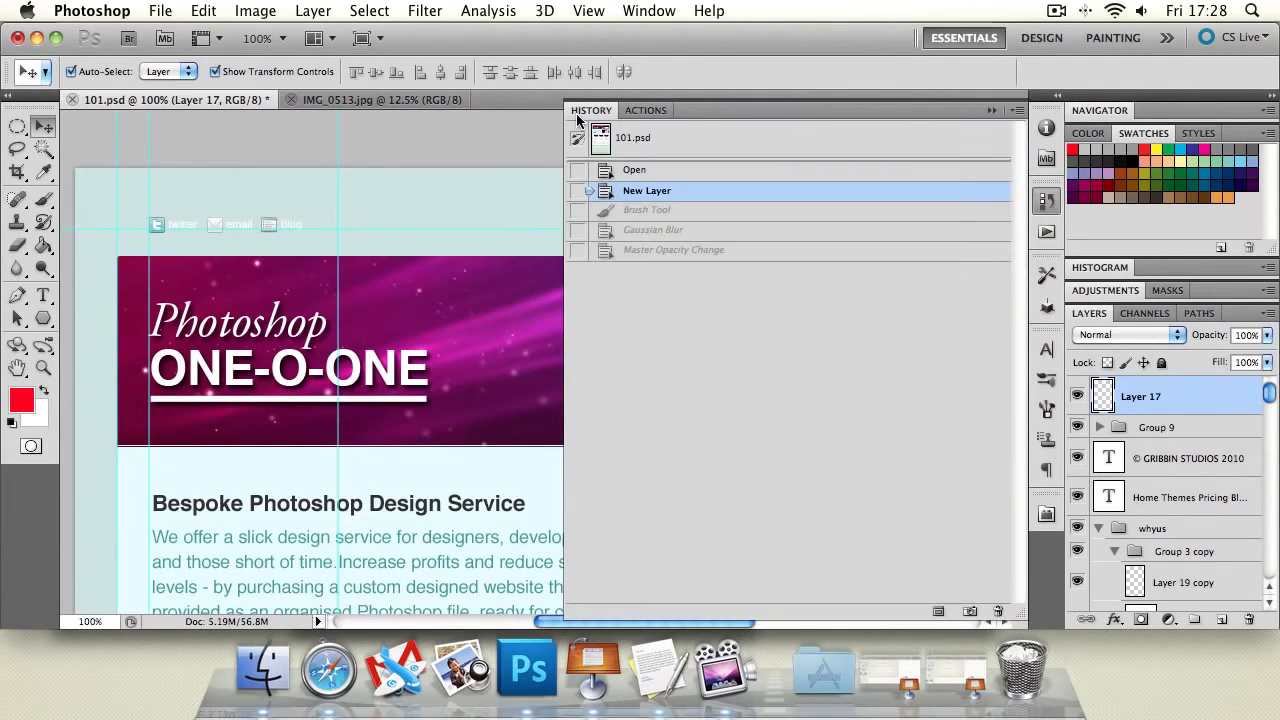
pyautogui.click(1047, 203)
pyautogui.moveTo(1183, 109); pyautogui.dragTo(1184, 110)
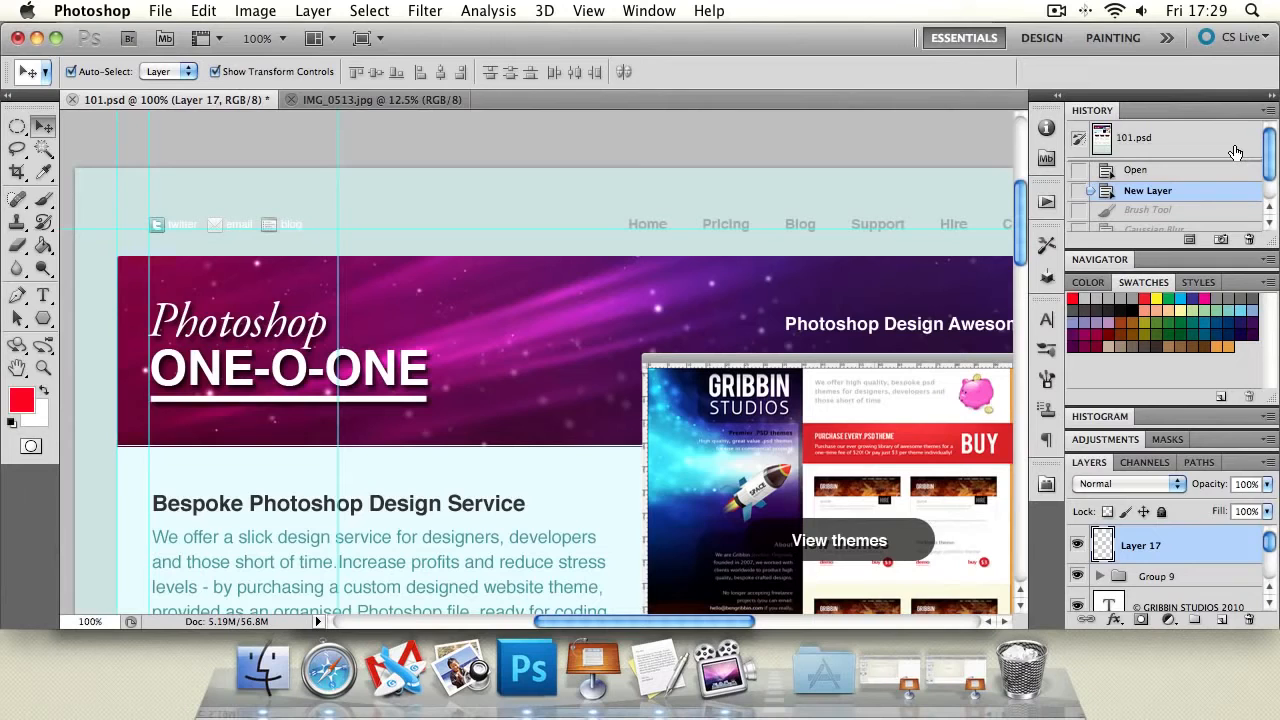
# - Create a new document from the New Layer history state and close that duplicate document
pyautogui.moveTo(1266, 148); pyautogui.dragTo(1267, 200)
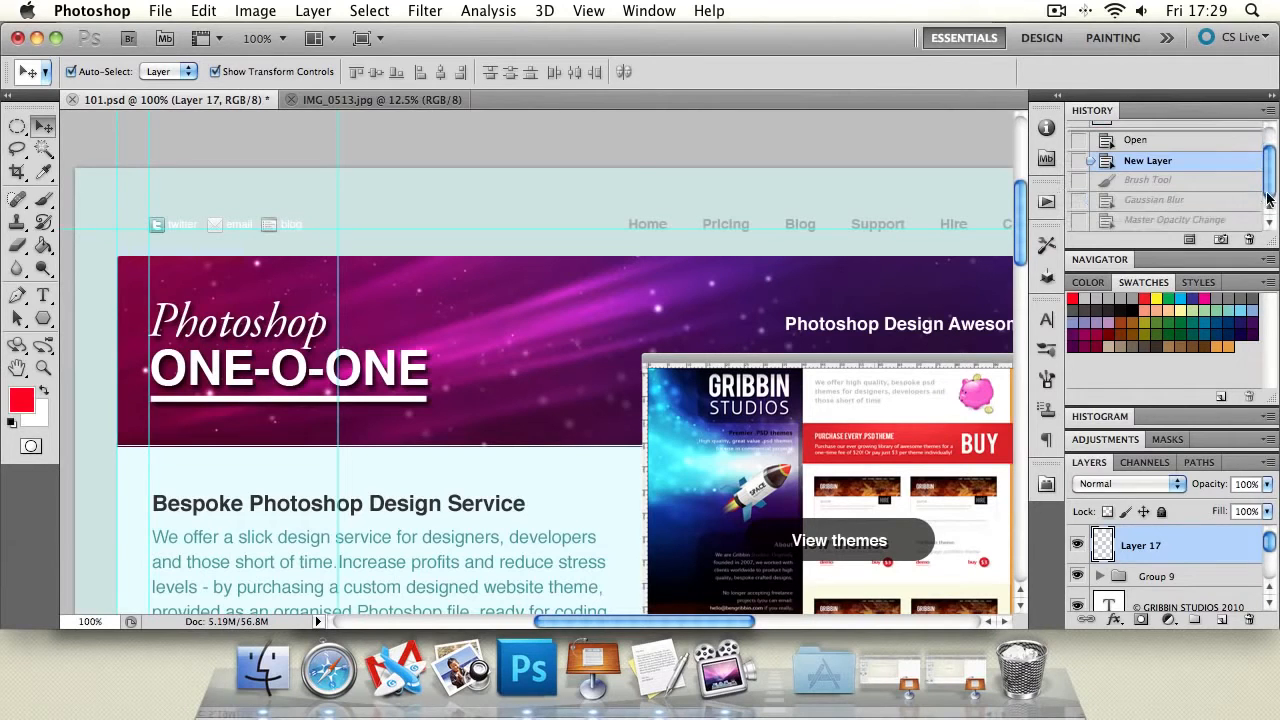
pyautogui.click(1191, 240)
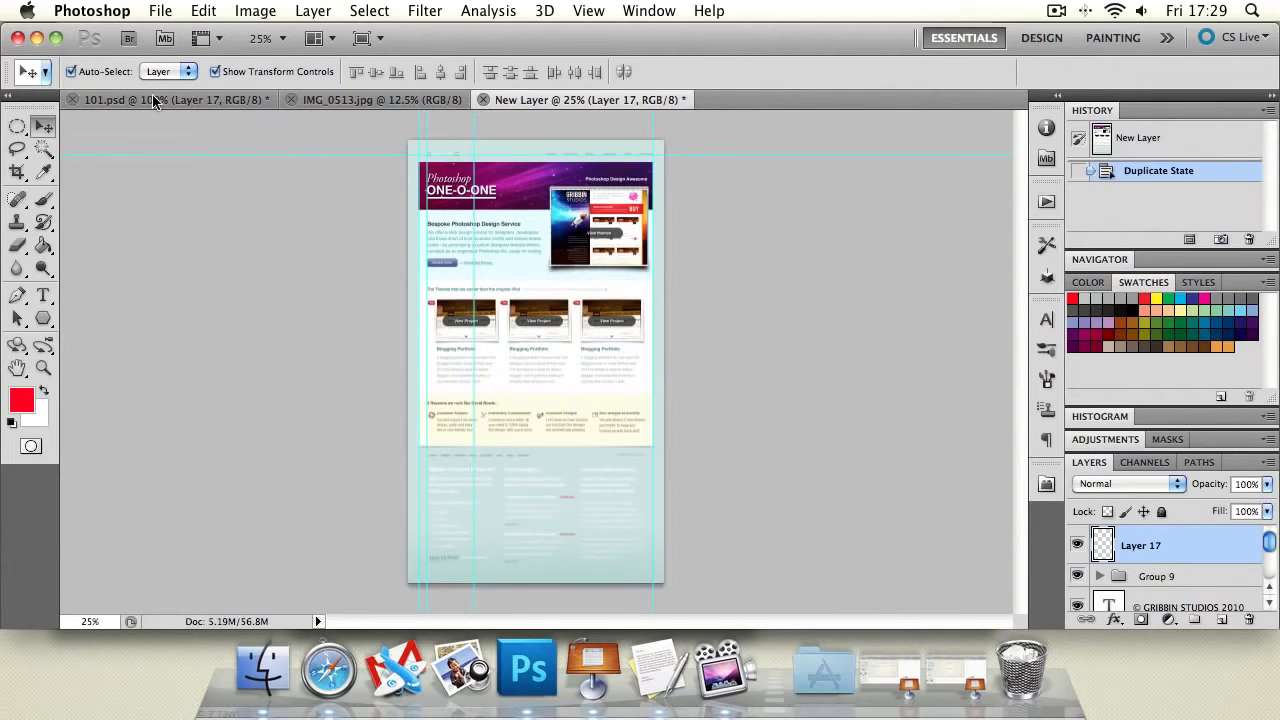
pyautogui.click(483, 99)
pyautogui.click(590, 262)
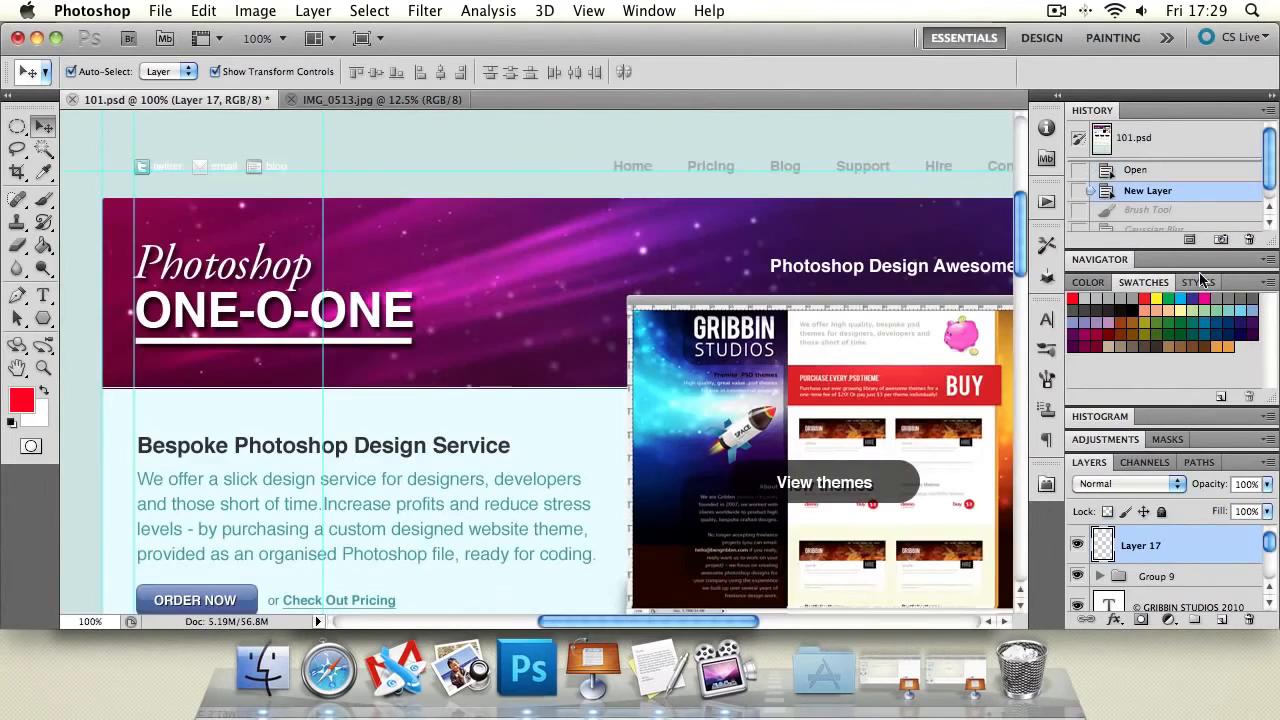
# - Revert the document to its original 101.psd snapshot in the history
pyautogui.scroll(-1, 1270, 180)
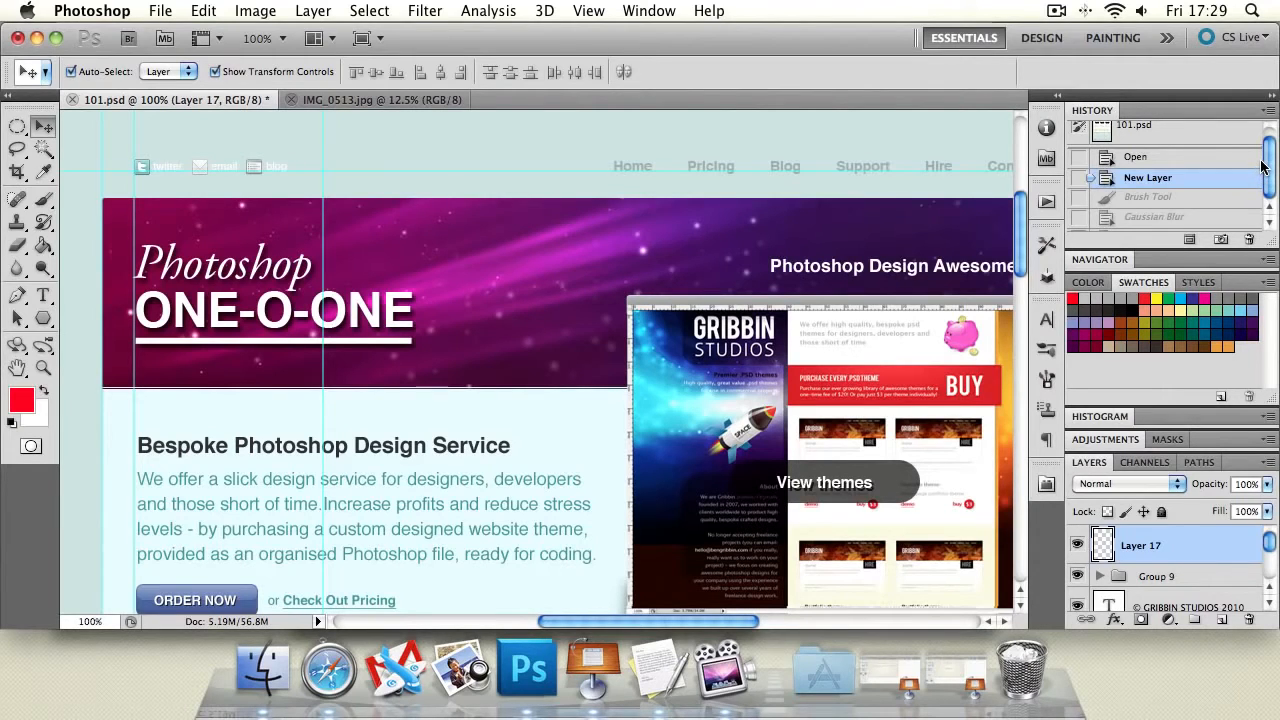
pyautogui.scroll(1, 1262, 166)
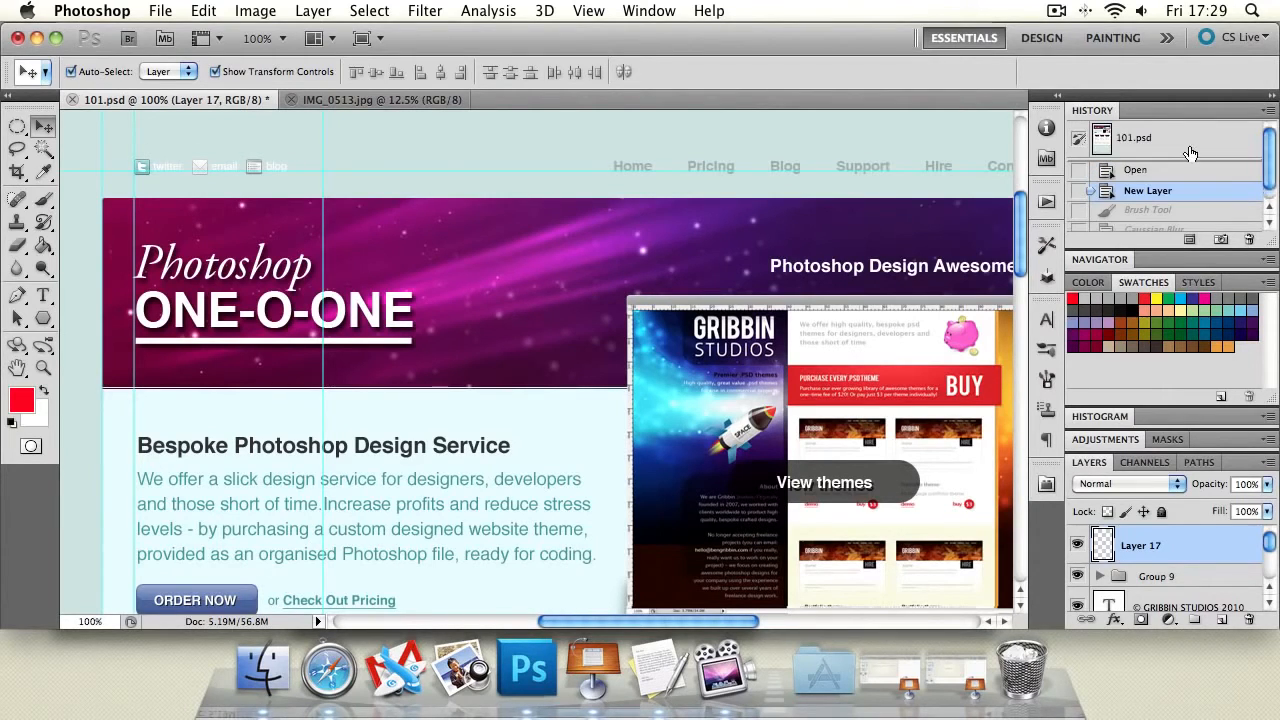
pyautogui.click(1165, 149)
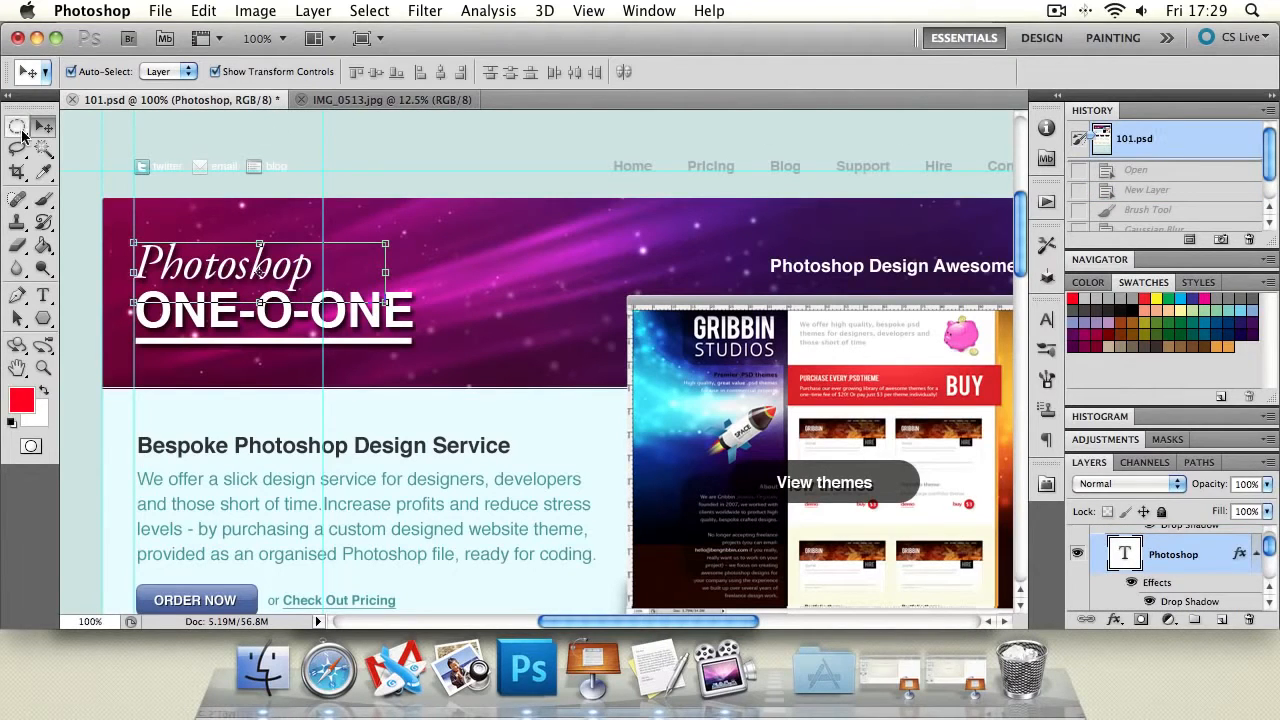
pyautogui.click(286, 138)
pyautogui.moveTo(1271, 161)
pyautogui.mouseDown()
pyautogui.moveTo(1271, 183)
pyautogui.moveTo(1270, 168)
pyautogui.mouseUp()
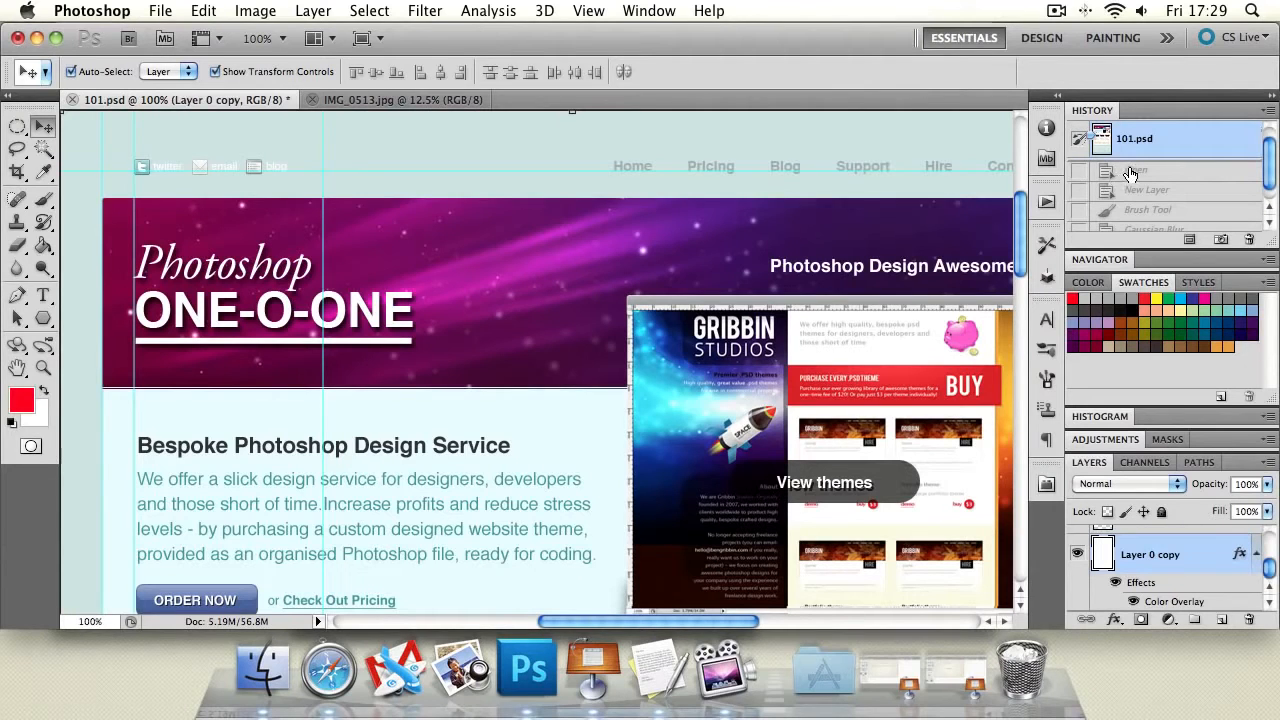
# - Switch the document between the Open and New Layer history states, finishing on Open
pyautogui.click(1130, 174)
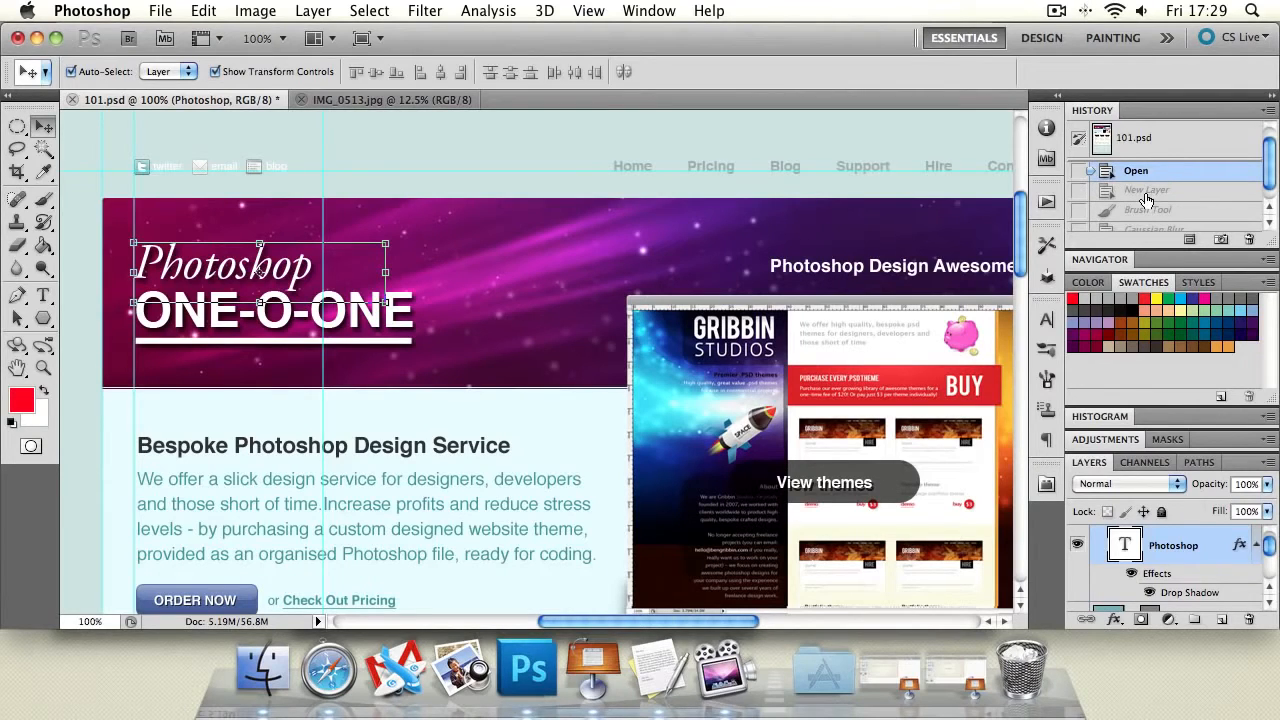
pyautogui.click(1146, 191)
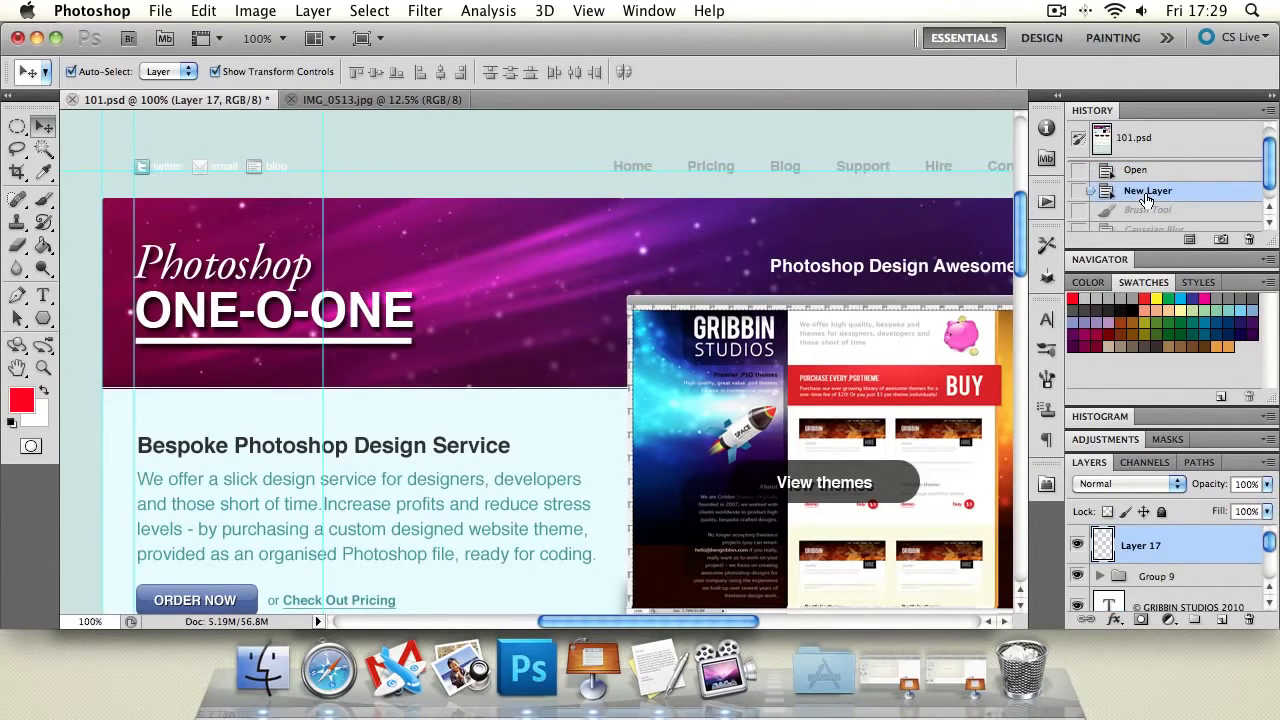
pyautogui.click(1142, 172)
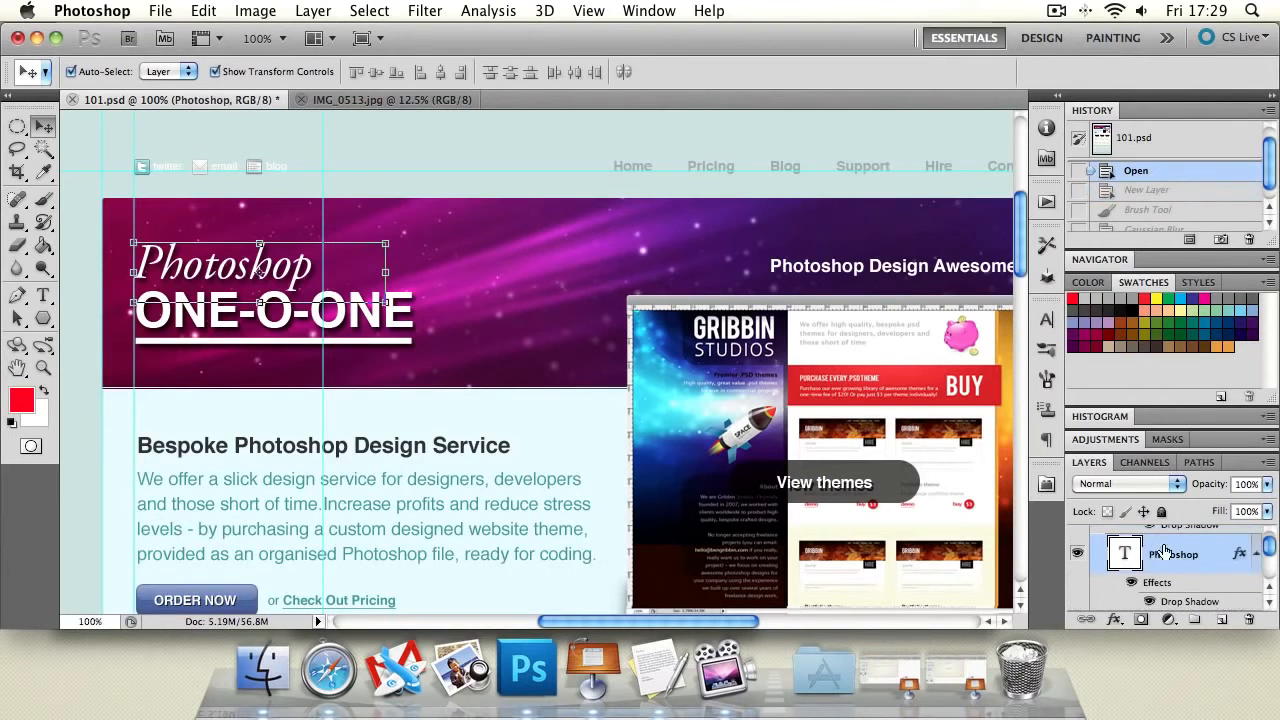
pyautogui.scroll(3, 1268, 550)
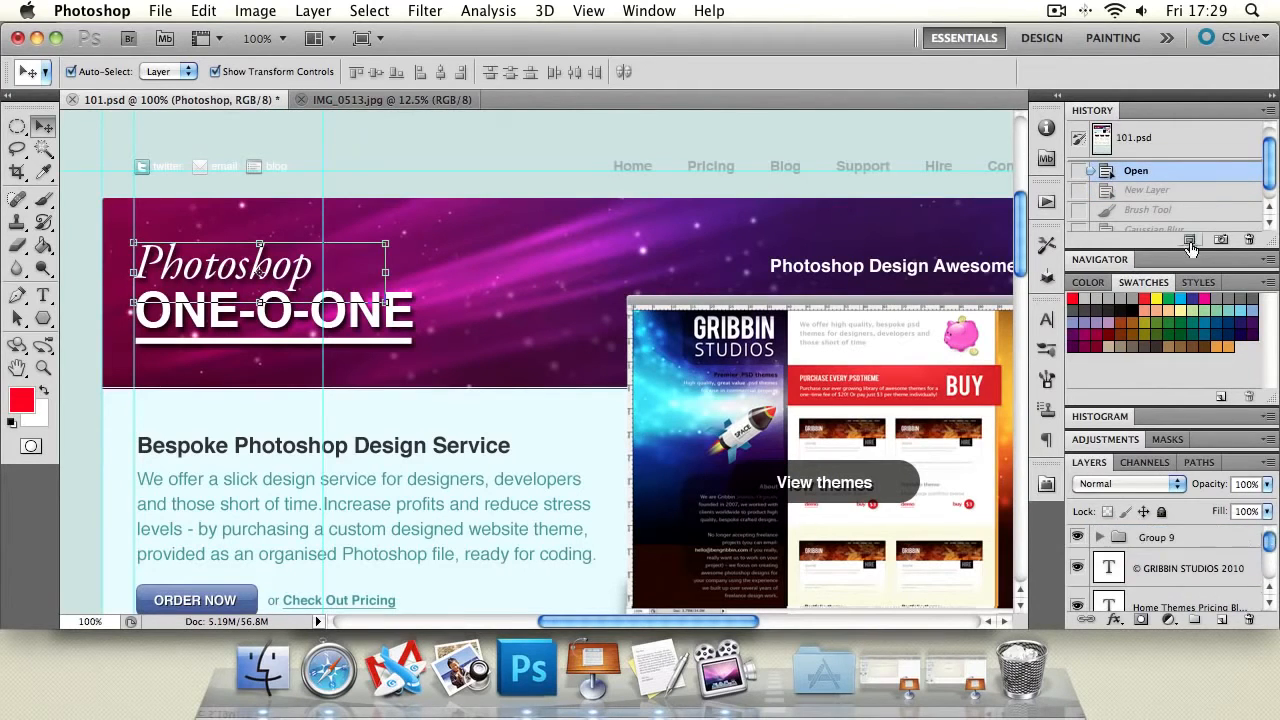
# - Step forward through the New Layer and Brush Tool history states to the Gaussian Blur state
pyautogui.click(1147, 190)
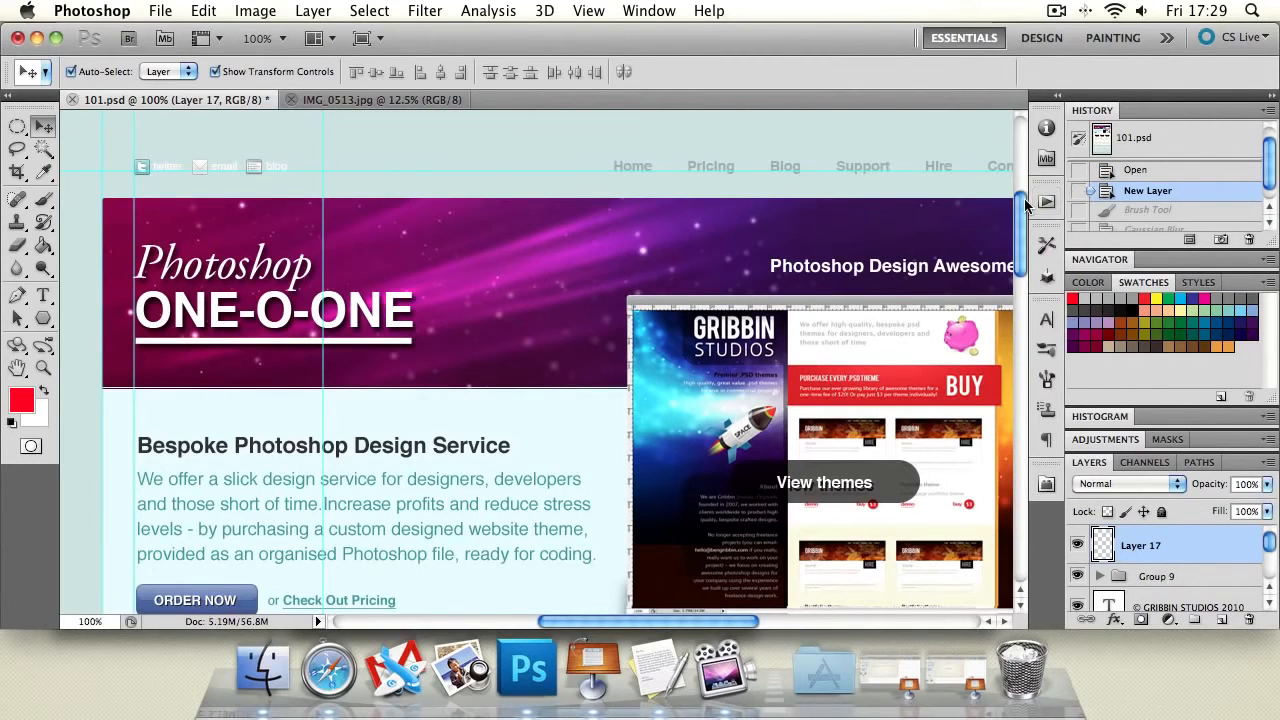
pyautogui.click(1148, 210)
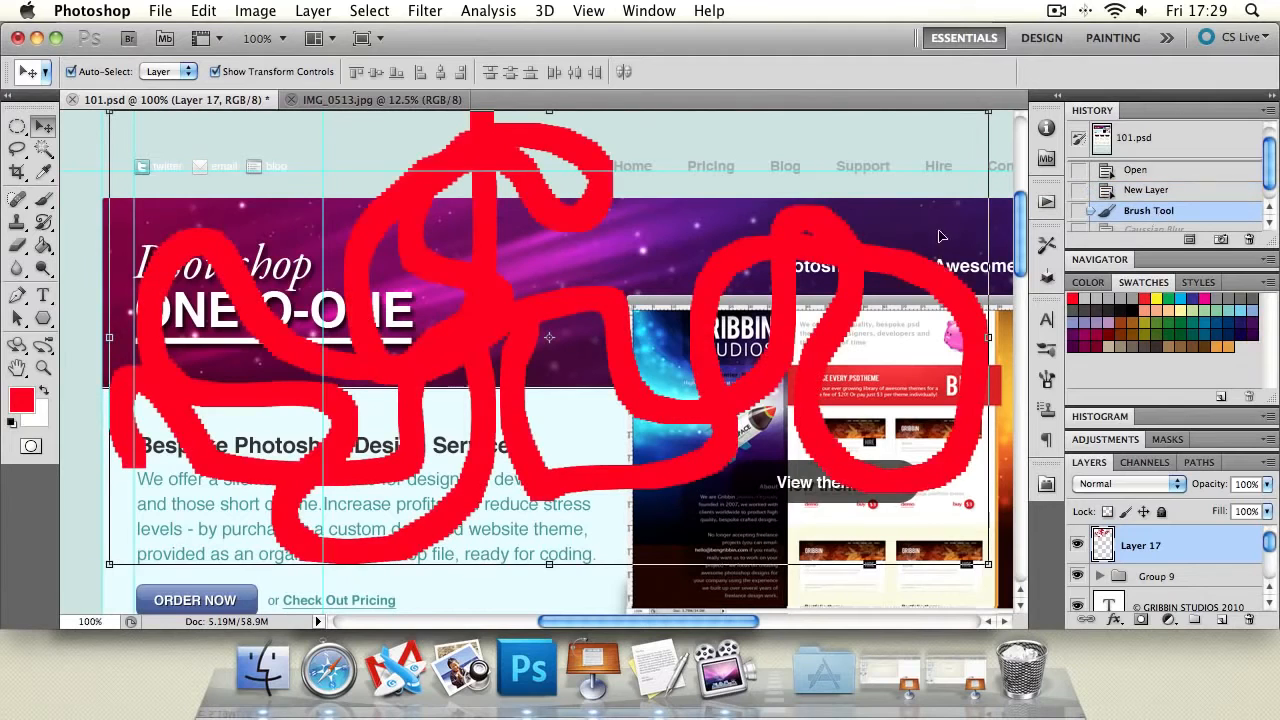
pyautogui.scroll(-1, 1272, 190)
pyautogui.click(1200, 208)
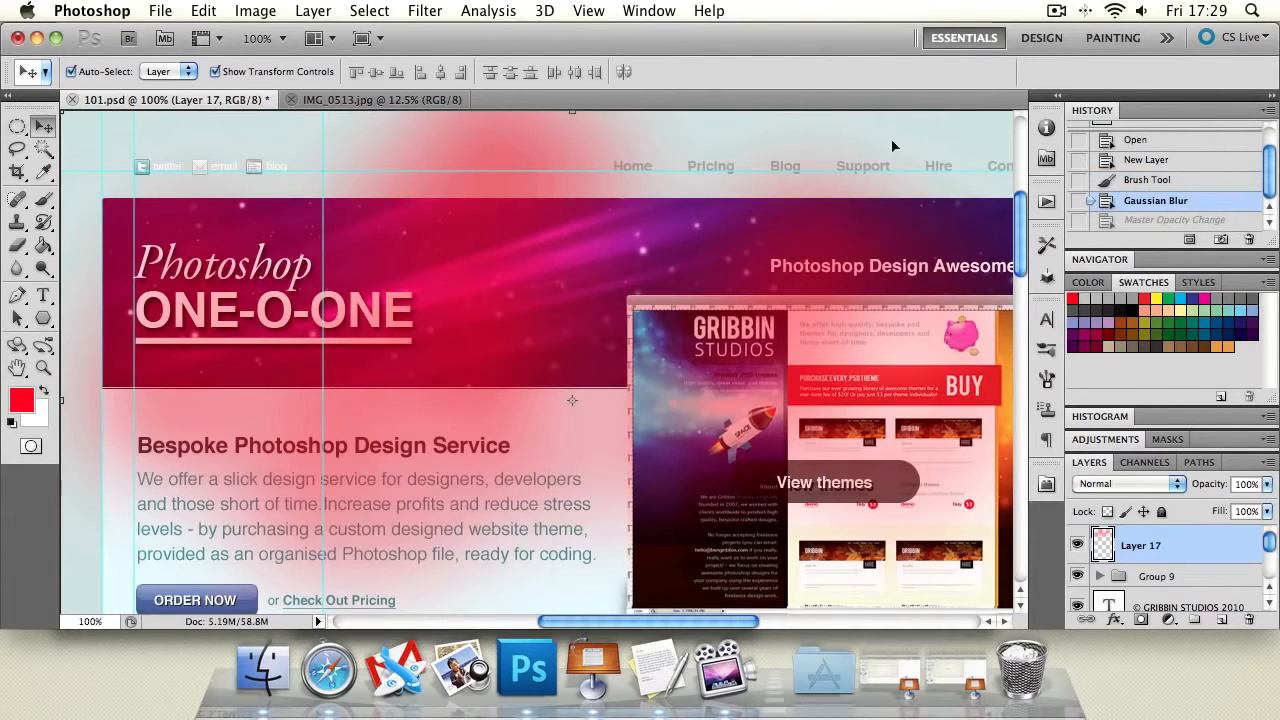
# - Move to the Master Opacity Change history state and set the Brush Tool state as the history brush source
pyautogui.click(1178, 221)
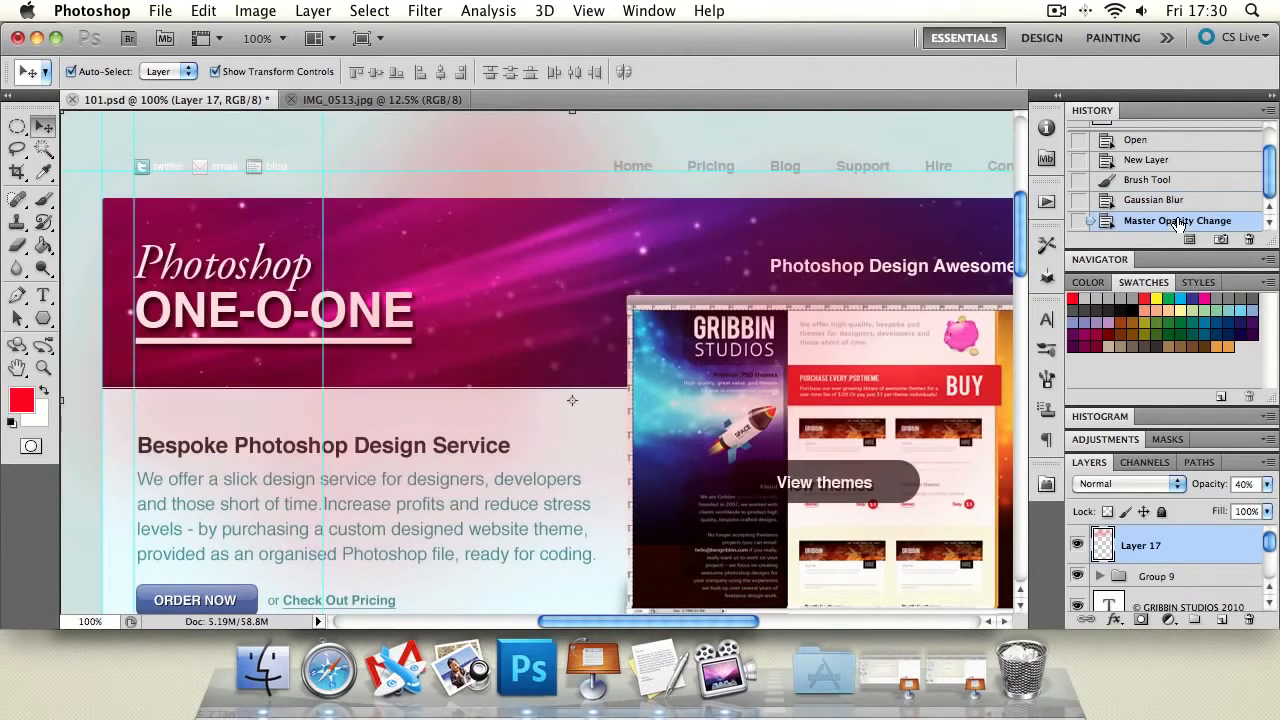
pyautogui.moveTo(1273, 185); pyautogui.dragTo(1271, 150)
pyautogui.click(1080, 212)
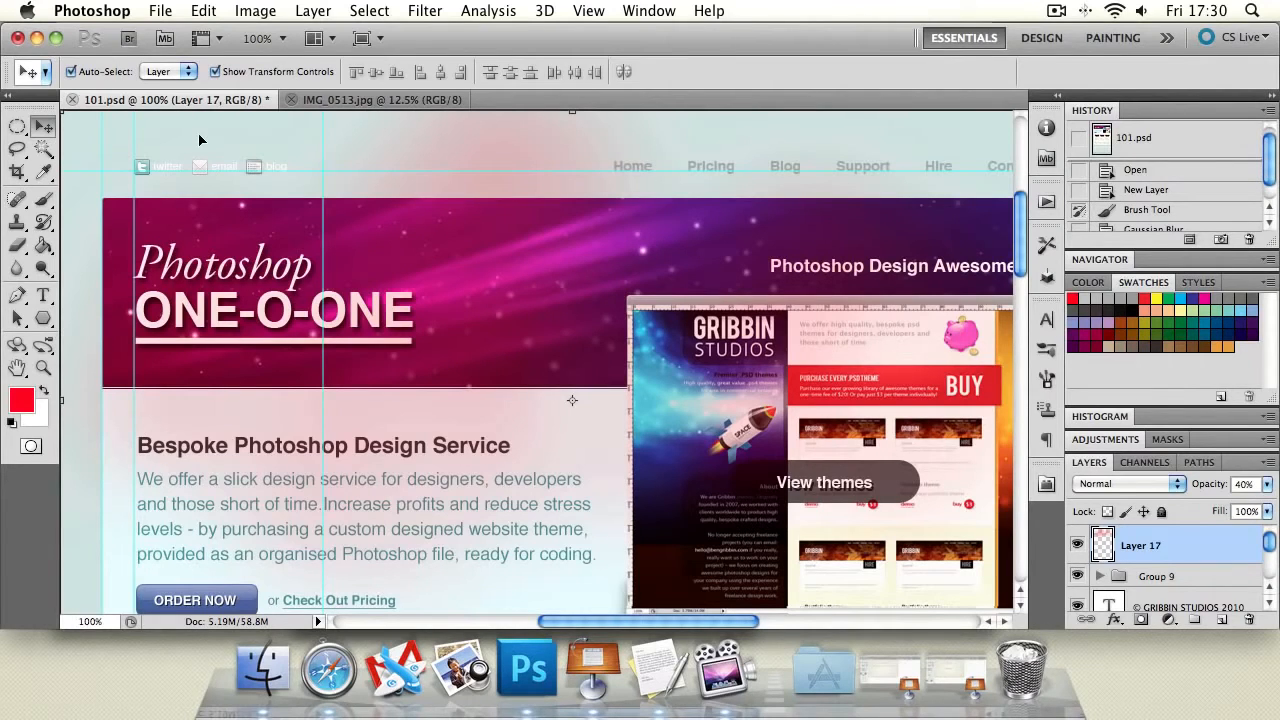
# - Switch to IMG_0513.jpg and apply the Accented Edges filter with Edge Width 1, Edge Brightness 7 and Smoothness 1
pyautogui.click(327, 102)
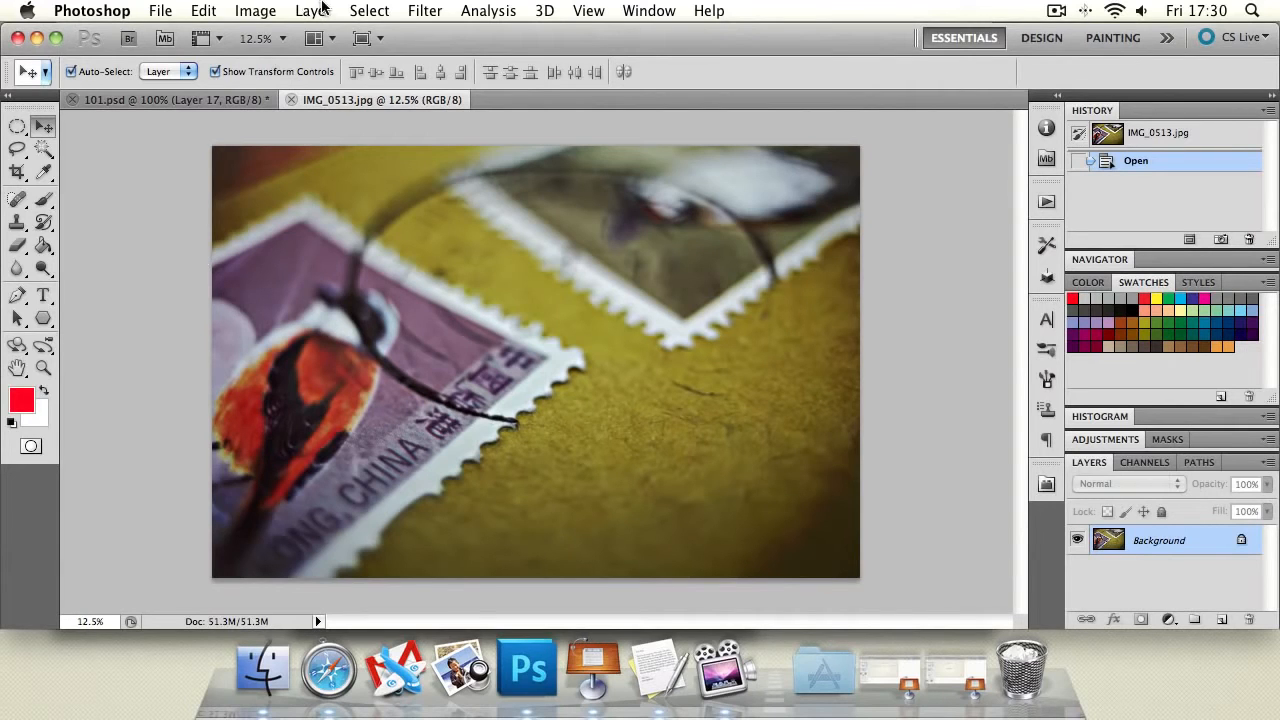
pyautogui.click(422, 12)
pyautogui.moveTo(490, 226)
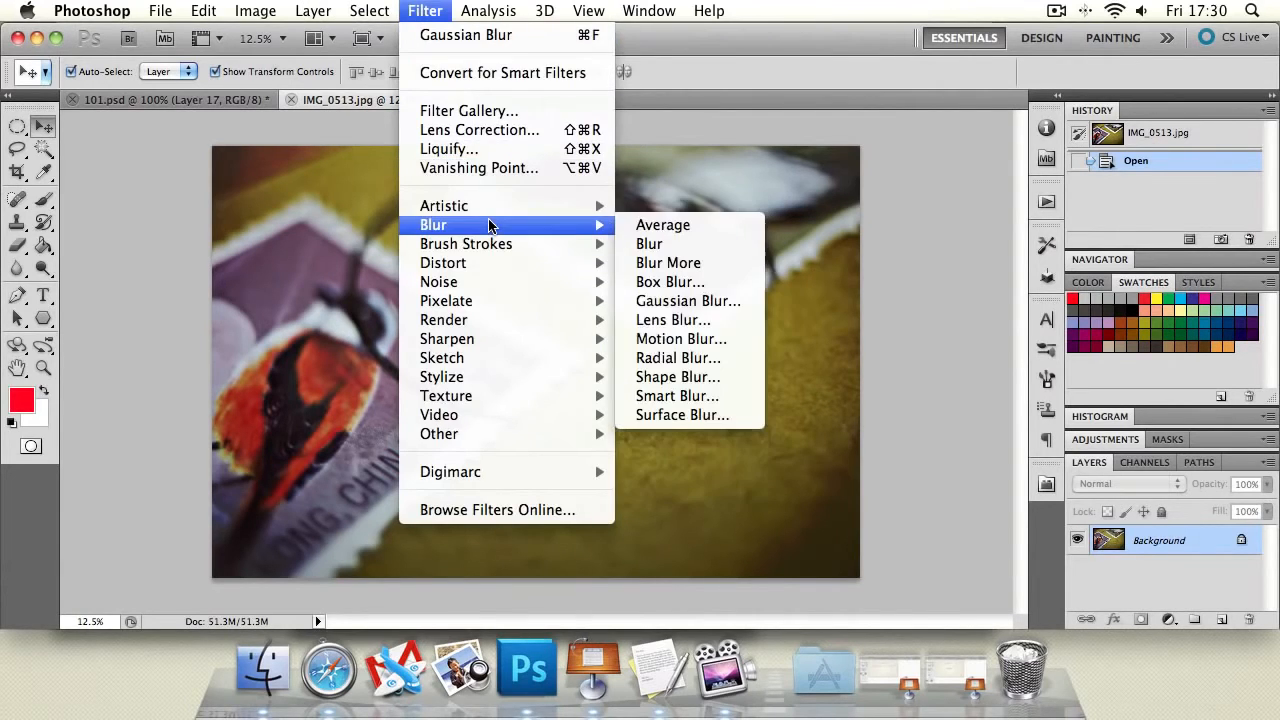
pyautogui.click(491, 115)
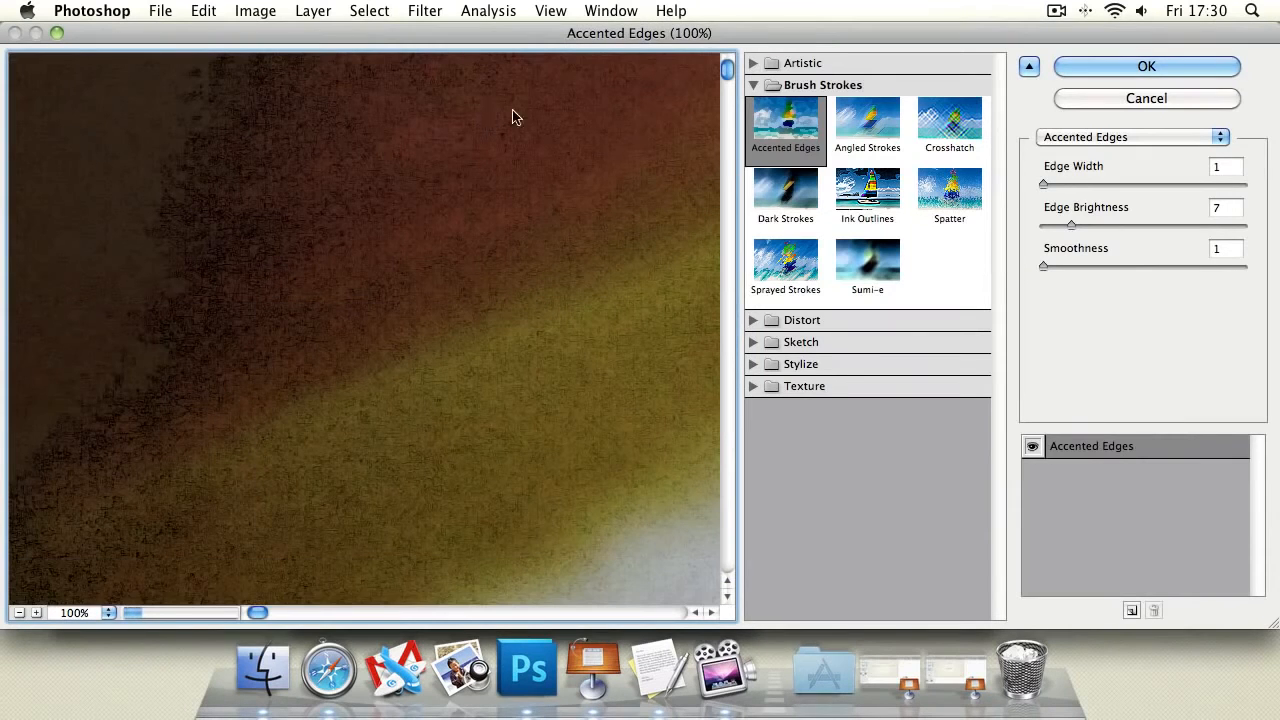
pyautogui.click(1110, 70)
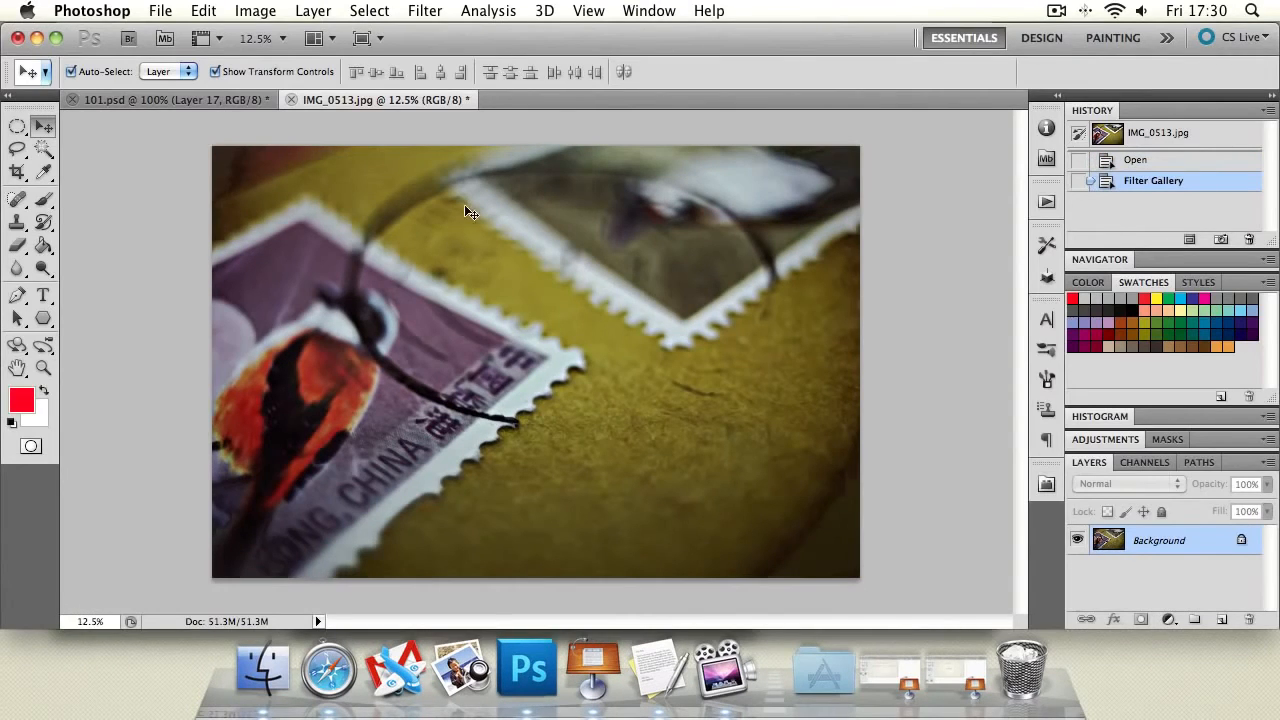
# - Reapply the last Filter Gallery effect and check both Filter Gallery history states, finishing on the latest one
pyautogui.click(458, 11)
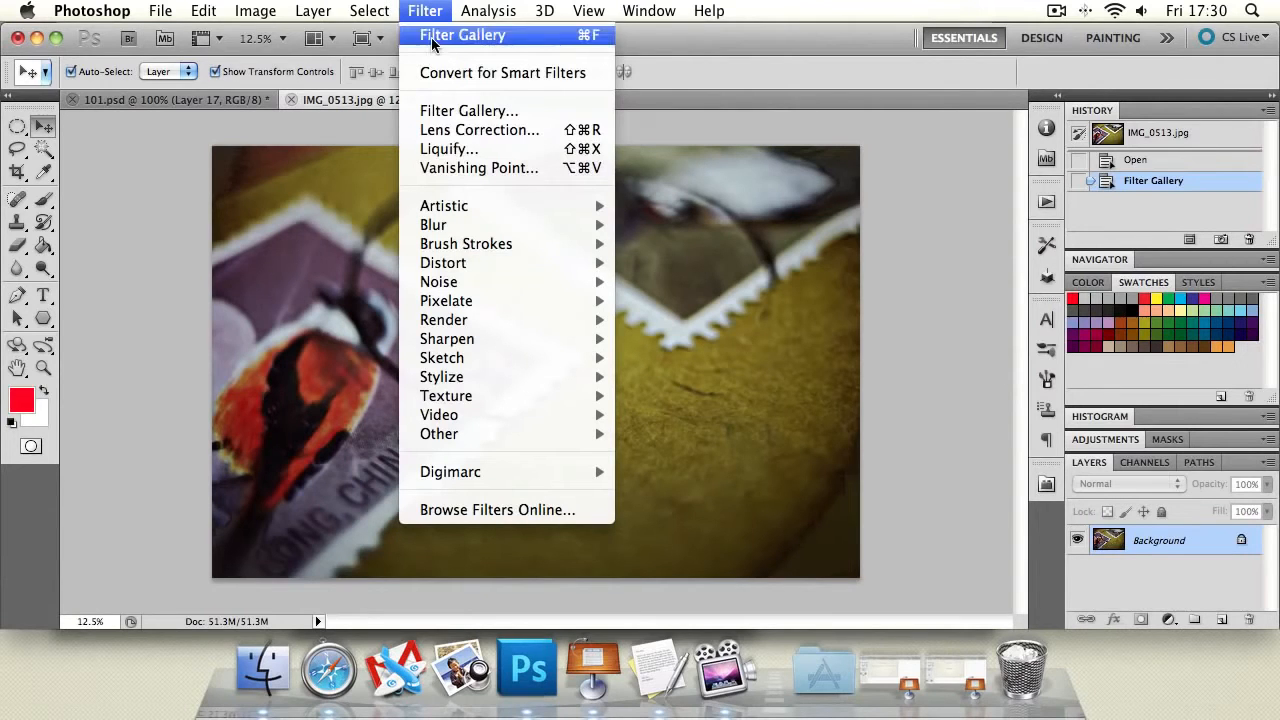
pyautogui.click(431, 37)
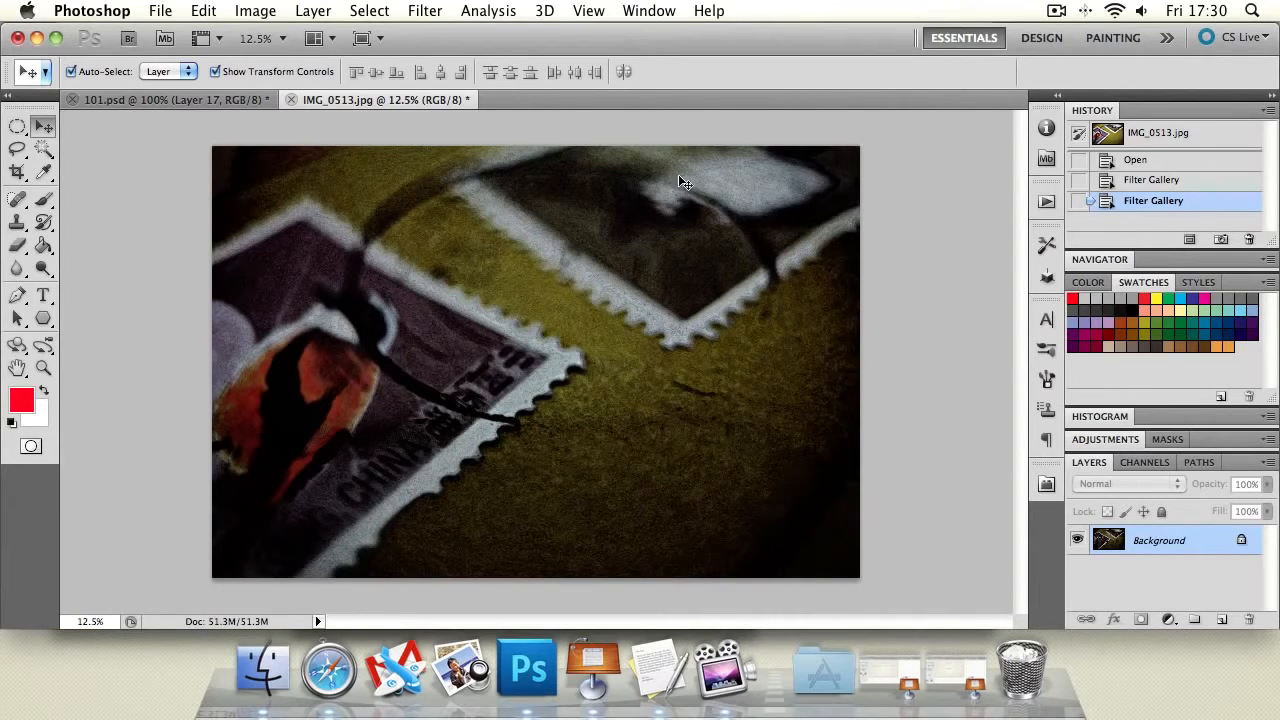
pyautogui.click(1128, 180)
pyautogui.click(1143, 201)
# - Activate the History Brush tool and show its brush presets as small thumbnails
pyautogui.moveTo(43, 222); pyautogui.dragTo(105, 213)
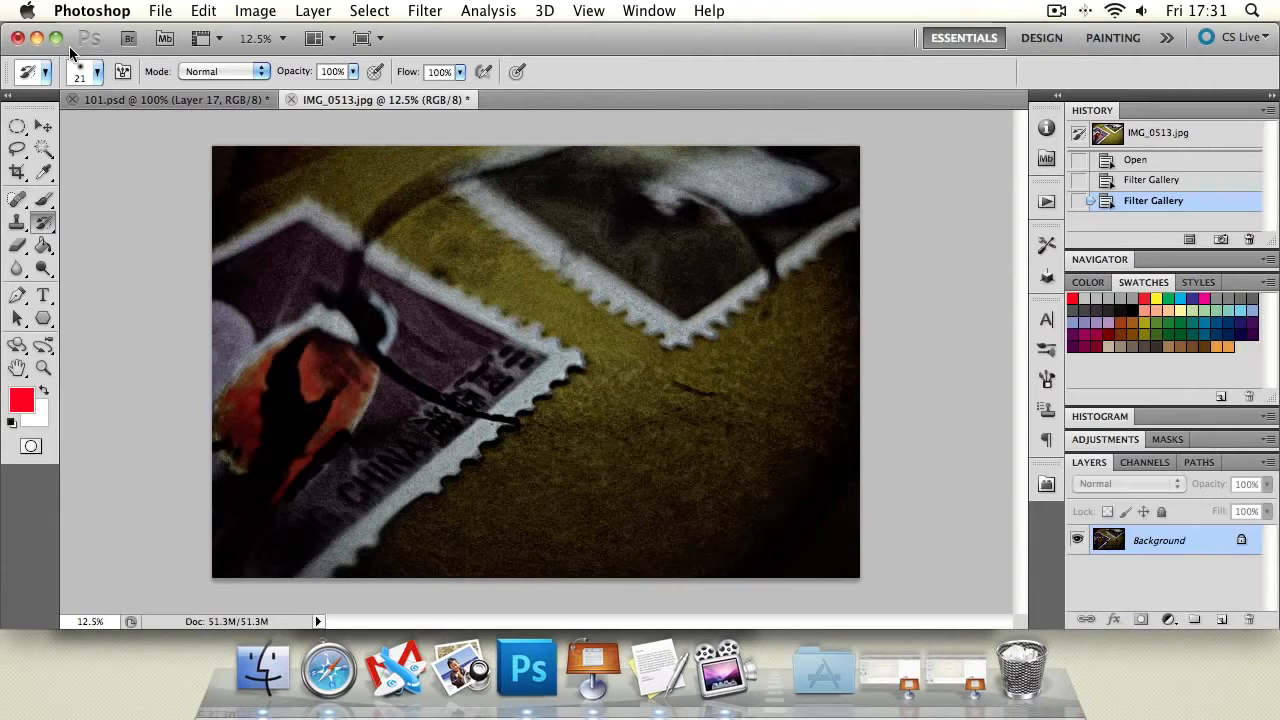
pyautogui.click(97, 72)
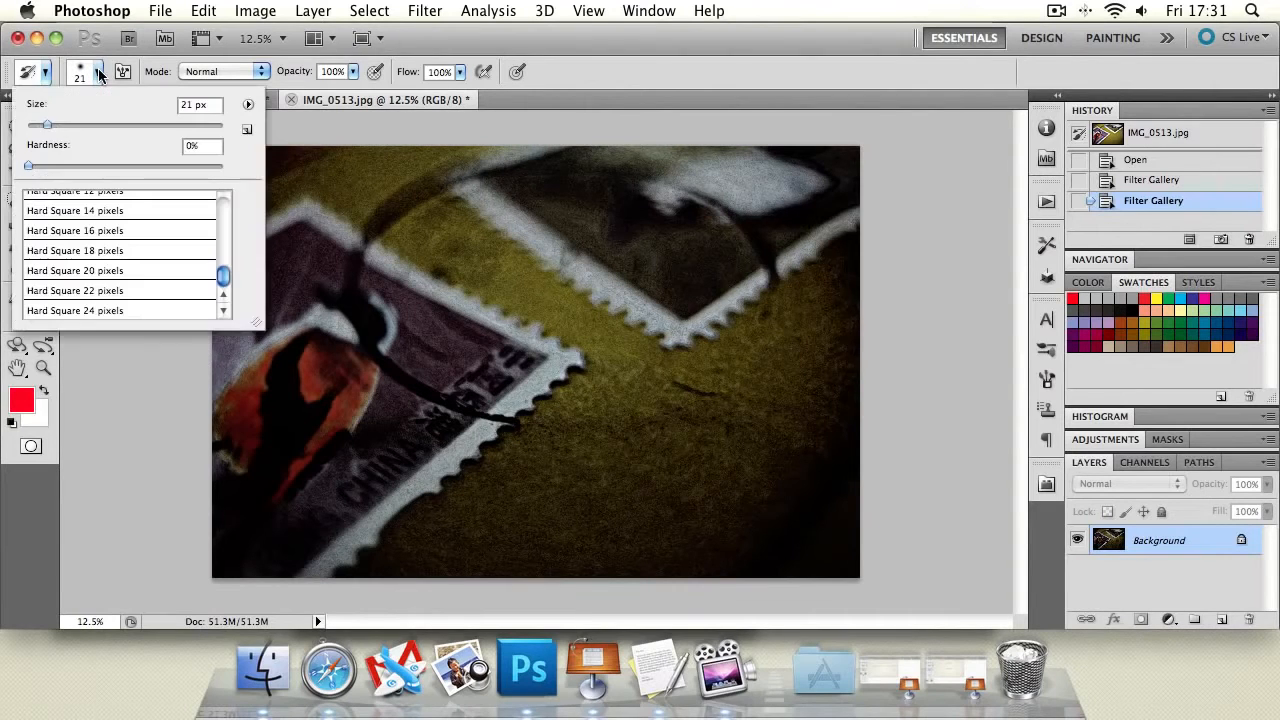
pyautogui.click(248, 104)
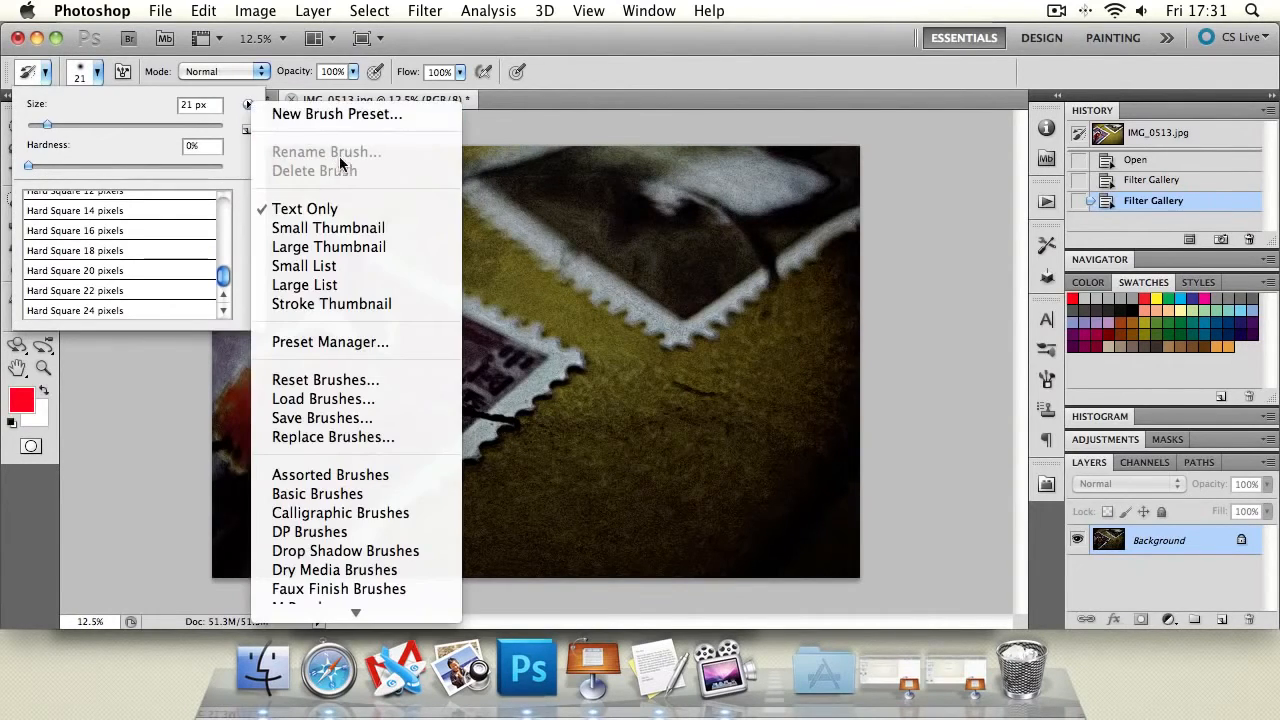
pyautogui.click(357, 249)
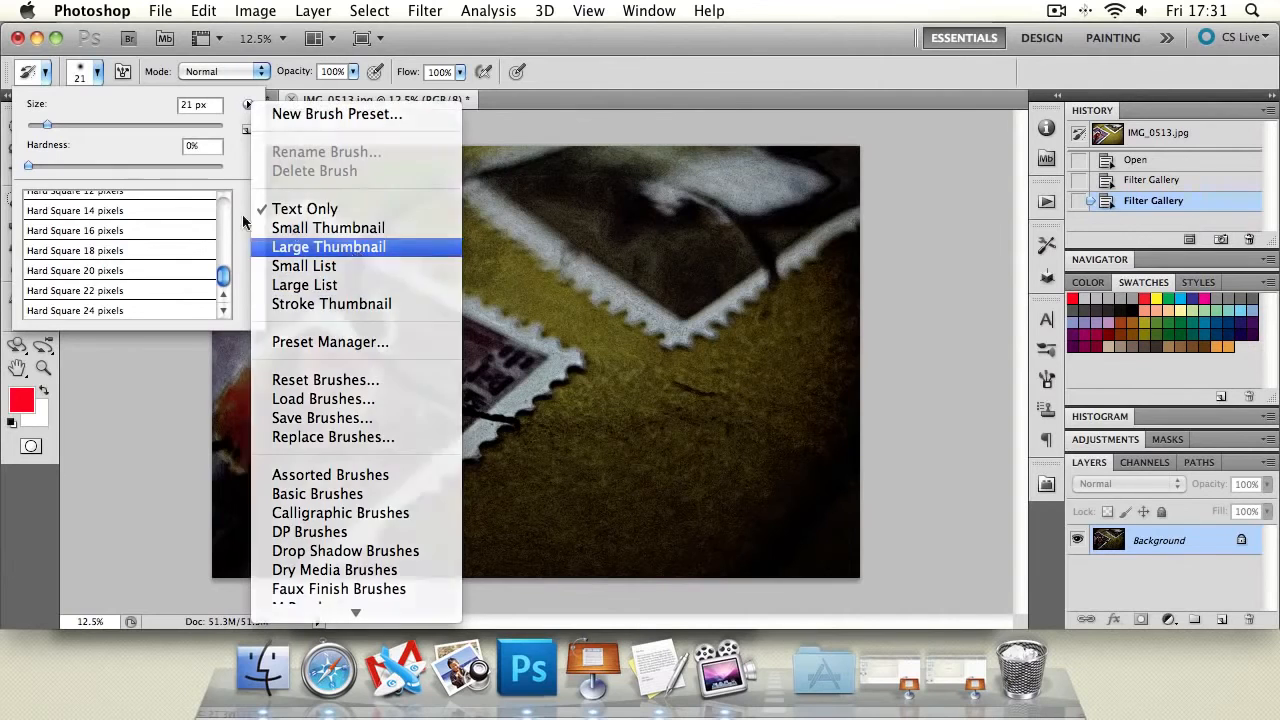
pyautogui.click(248, 104)
pyautogui.click(311, 224)
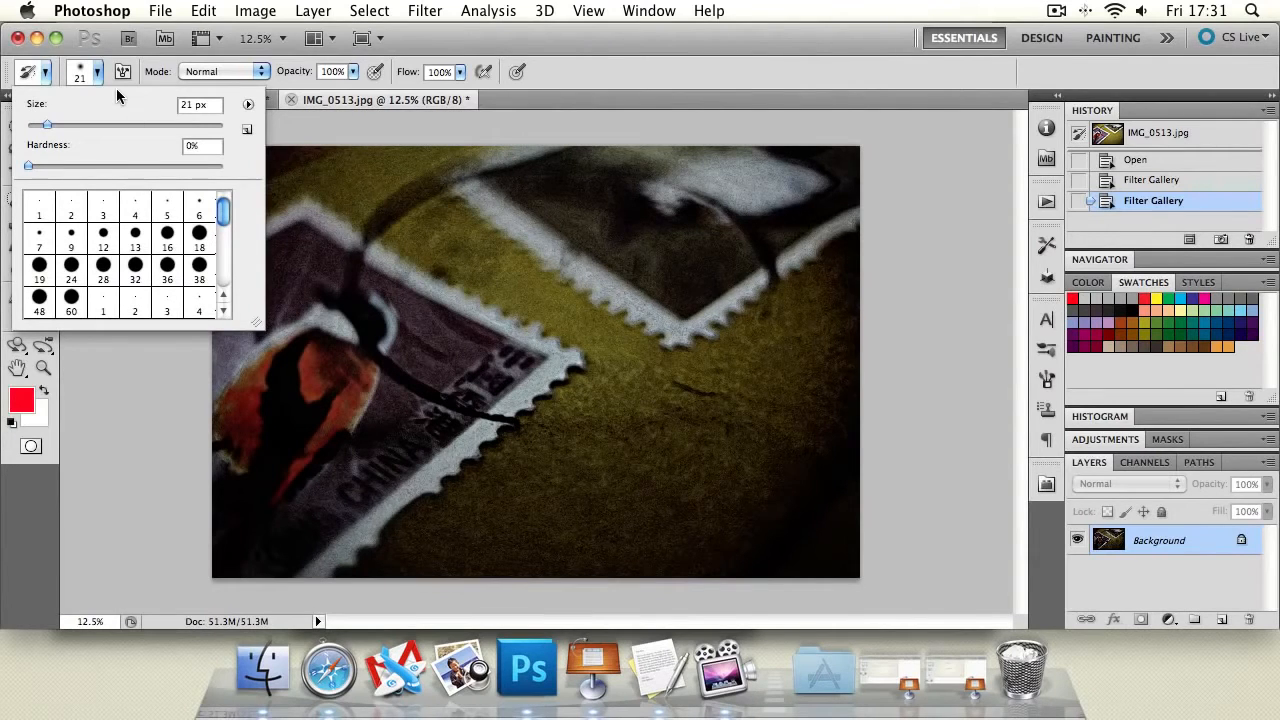
# - Choose the hard round 36 brush preset and set its size to 123 px
pyautogui.moveTo(228, 212)
pyautogui.mouseDown()
pyautogui.moveTo(216, 288)
pyautogui.moveTo(224, 200)
pyautogui.mouseUp()
pyautogui.scroll(-1, 227, 206)
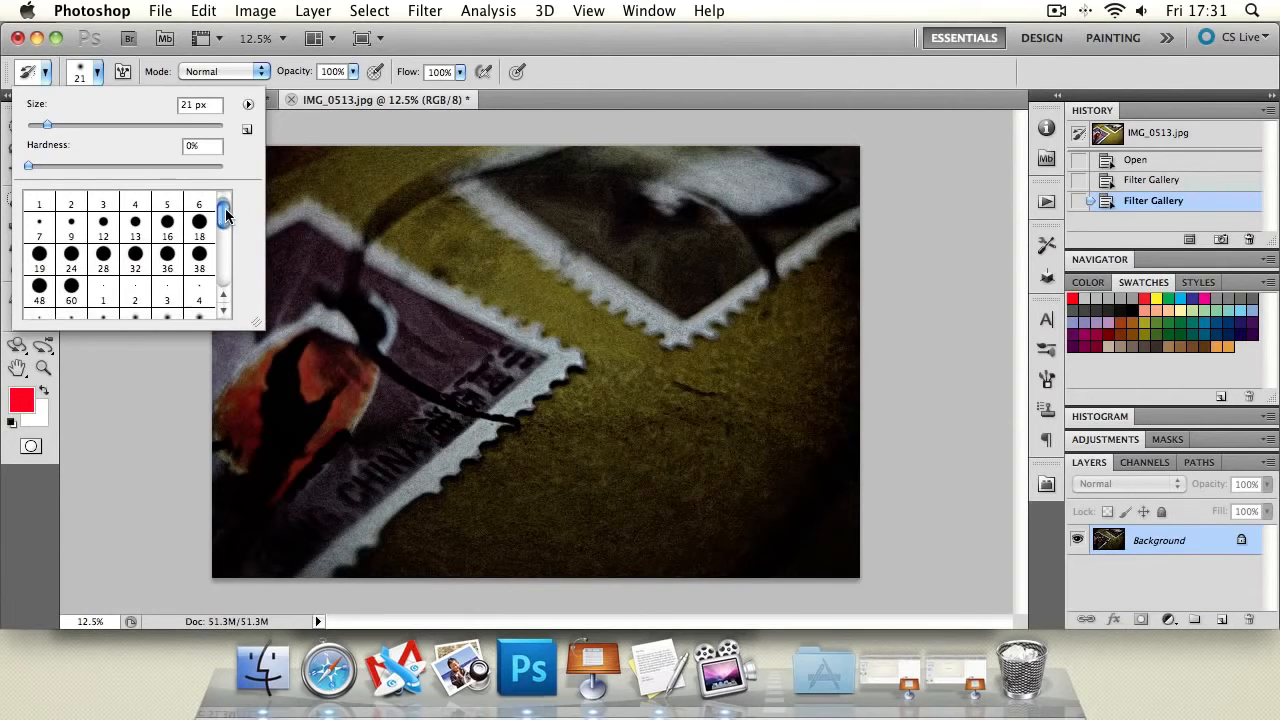
pyautogui.click(167, 256)
pyautogui.moveTo(63, 120); pyautogui.dragTo(135, 124)
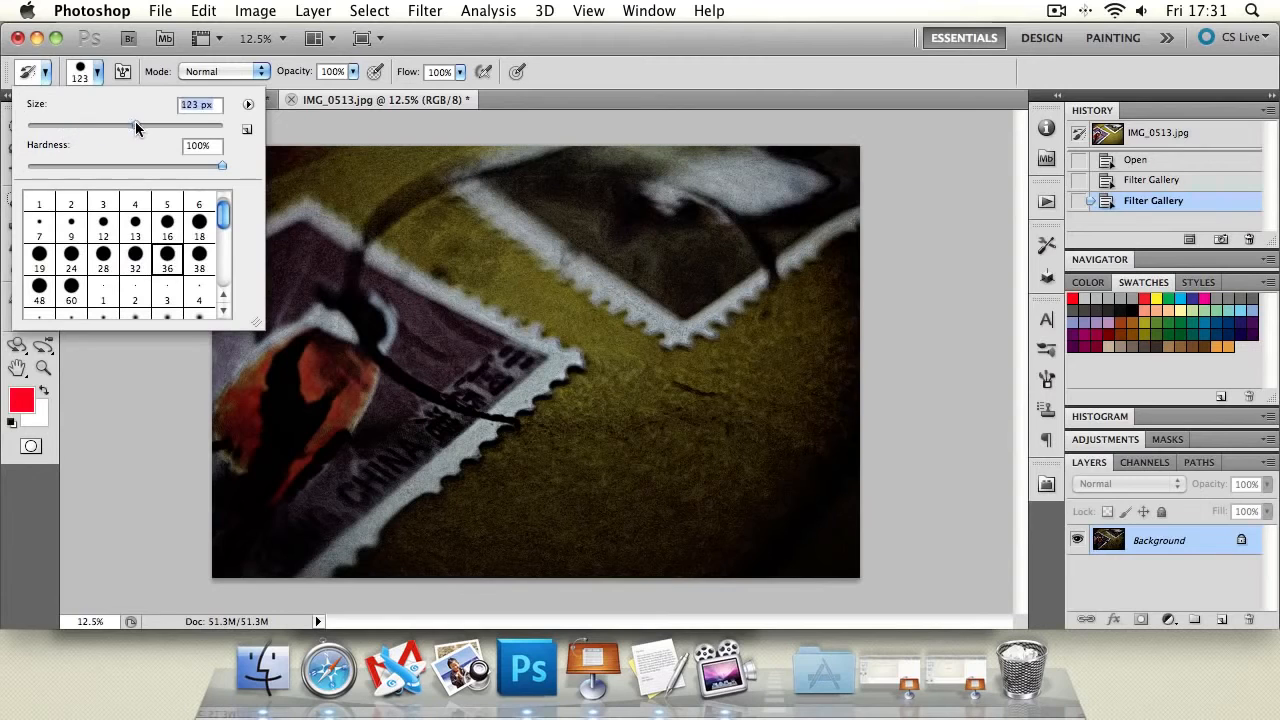
pyautogui.click(636, 47)
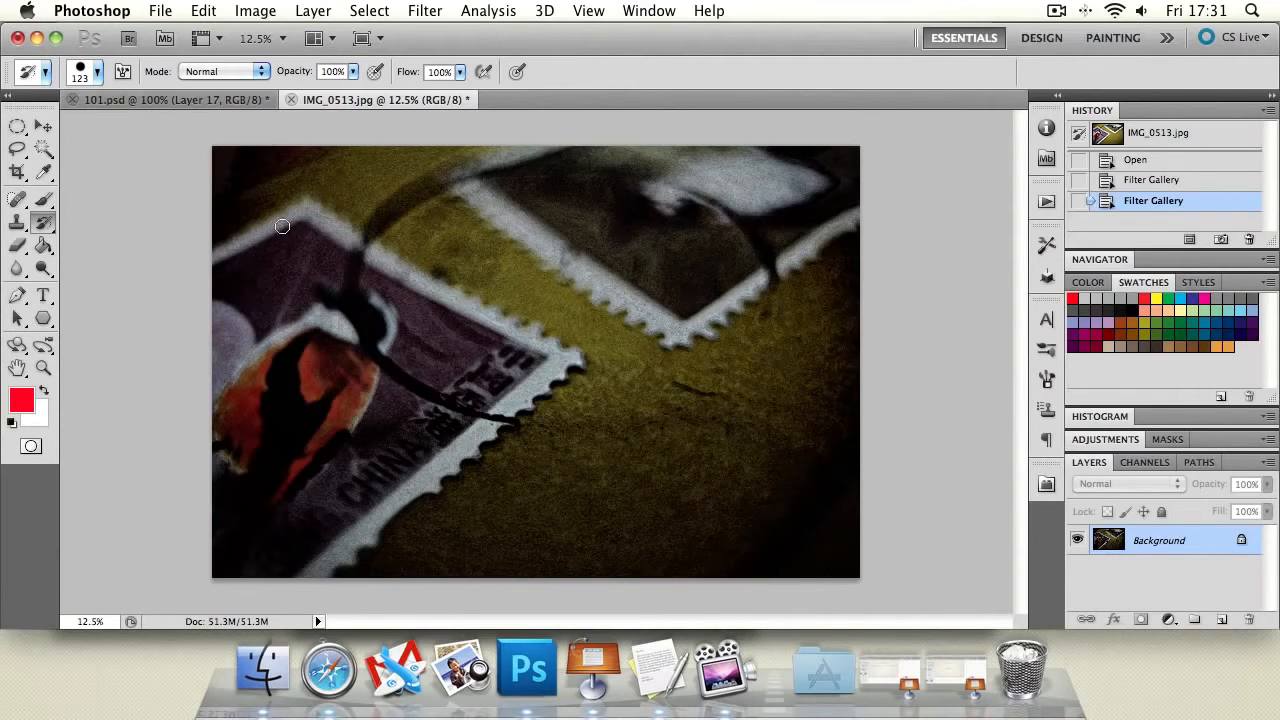
# - Enlarge the history brush to 569 px and paint the original image back over the bird stamp
pyautogui.click(97, 72)
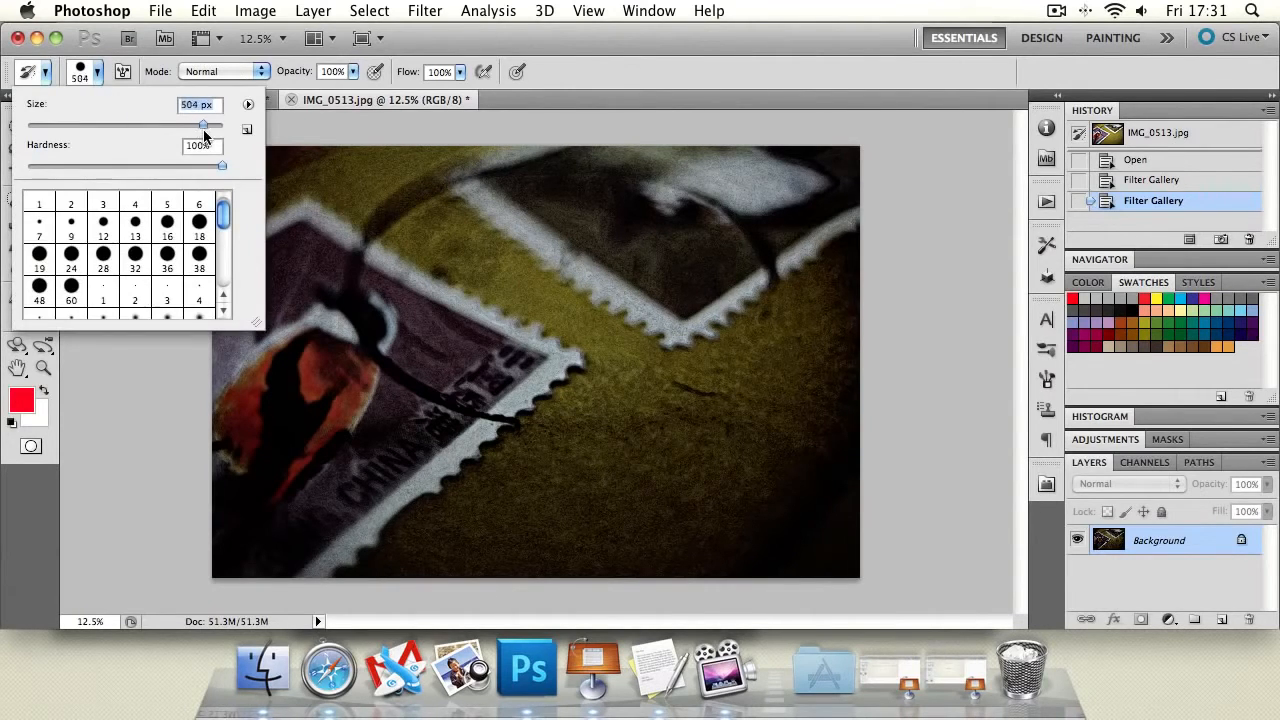
pyautogui.moveTo(204, 131); pyautogui.dragTo(208, 131)
pyautogui.moveTo(352, 320)
pyautogui.mouseDown()
pyautogui.moveTo(414, 382)
pyautogui.moveTo(424, 302)
pyautogui.moveTo(304, 270)
pyautogui.moveTo(335, 292)
pyautogui.moveTo(305, 292)
pyautogui.moveTo(337, 298)
pyautogui.moveTo(453, 273)
pyautogui.moveTo(418, 362)
pyautogui.moveTo(385, 285)
pyautogui.mouseUp()
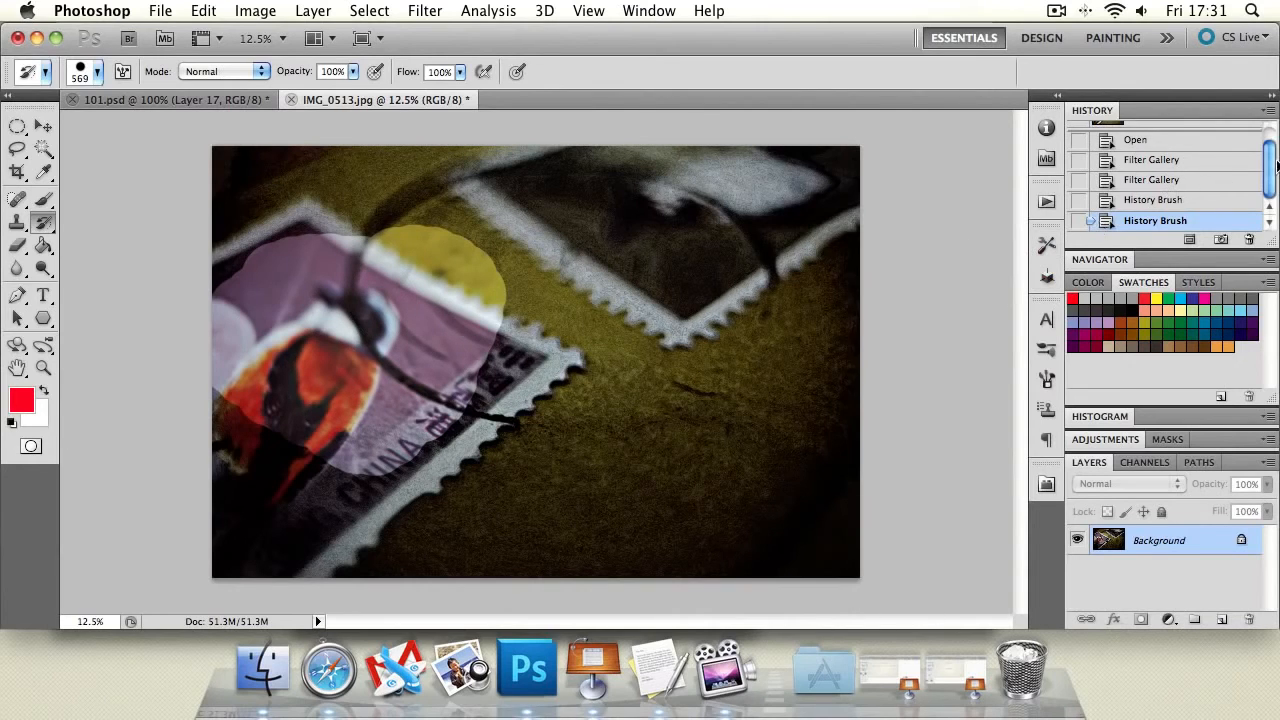
# - Compare the original IMG_0513.jpg snapshot with the latest History Brush state, finishing on the History Brush state
pyautogui.scroll(1, 1200, 165)
pyautogui.click(1143, 139)
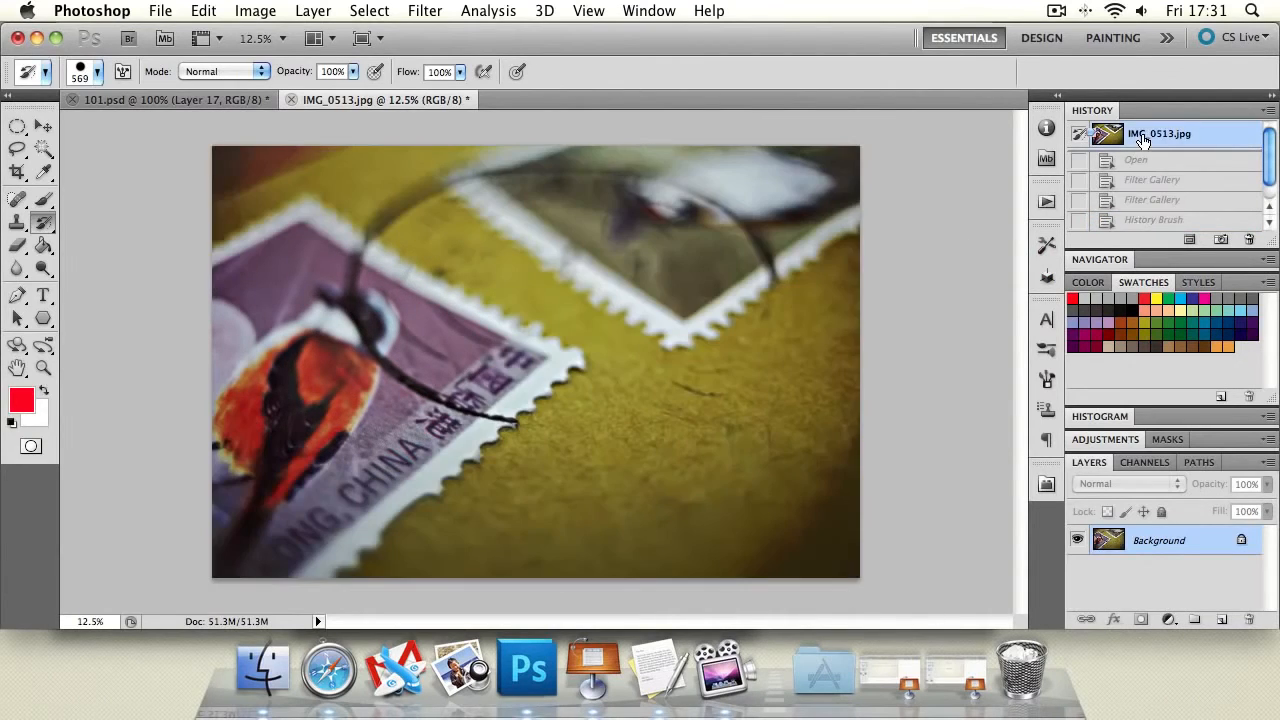
pyautogui.moveTo(1270, 150); pyautogui.dragTo(1266, 200)
pyautogui.click(1155, 220)
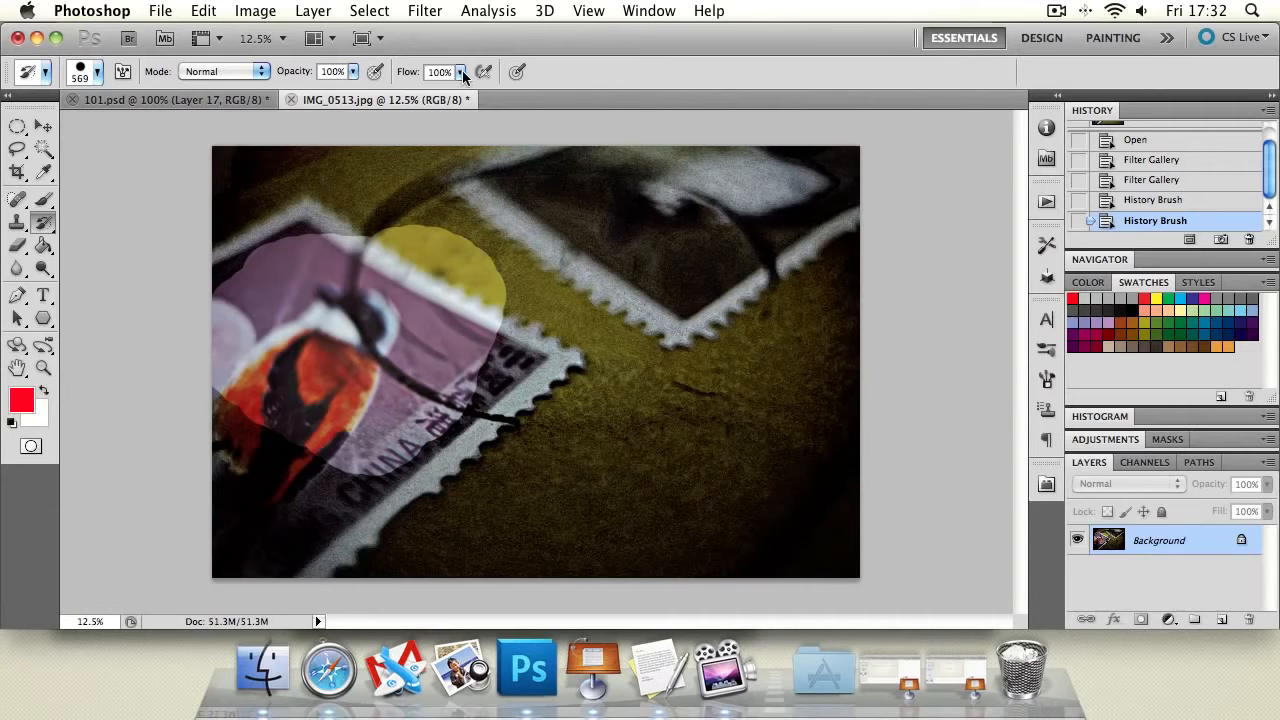
# - Lower the history brush opacity to 21% and its hardness to 0%
pyautogui.click(353, 71)
pyautogui.moveTo(358, 91); pyautogui.dragTo(281, 100)
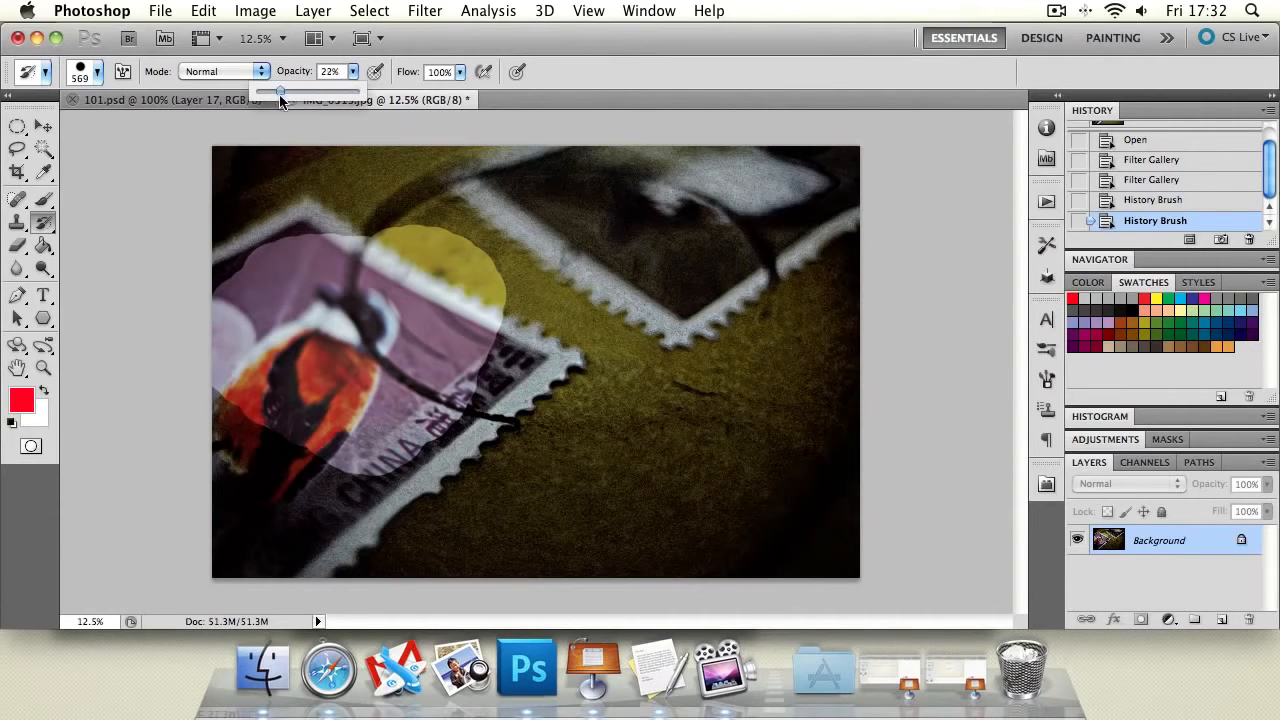
pyautogui.click(96, 72)
pyautogui.moveTo(124, 164); pyautogui.dragTo(29, 165)
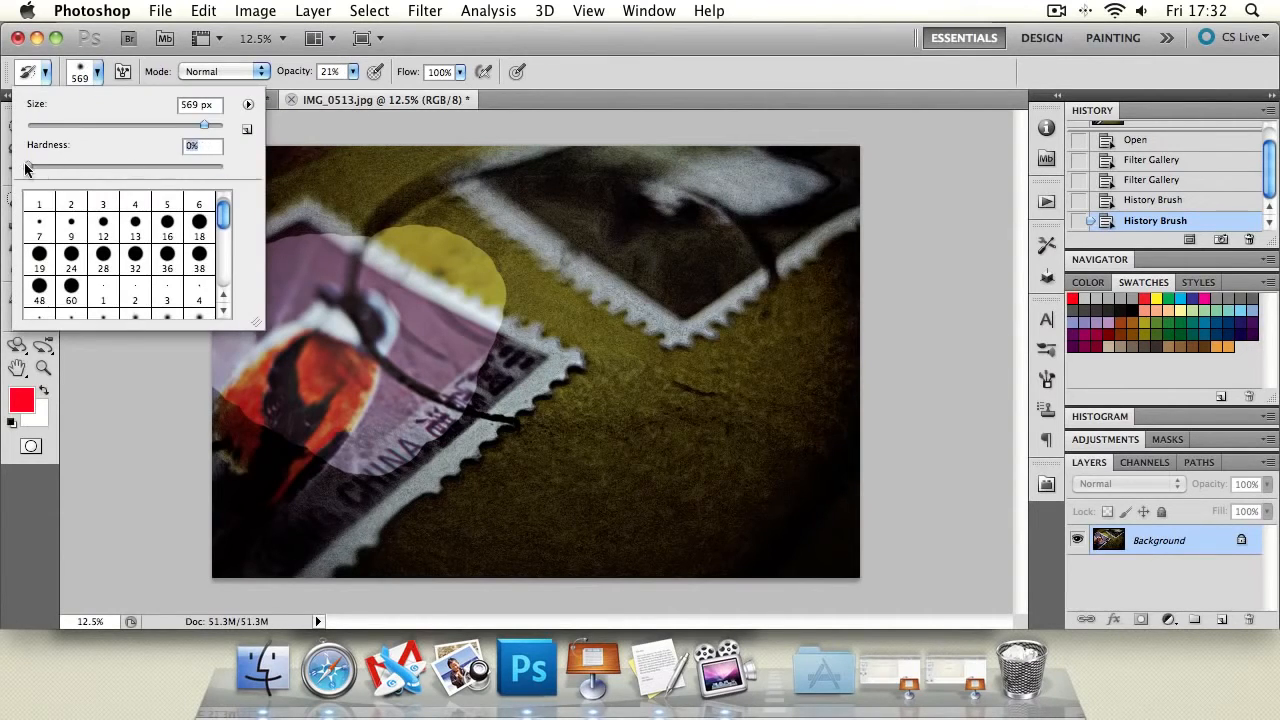
# - Paint soft history brush strokes over the upper stamp and the yellow area beside it to partly restore the original
pyautogui.moveTo(698, 282)
pyautogui.mouseDown()
pyautogui.moveTo(680, 257)
pyautogui.moveTo(660, 370)
pyautogui.moveTo(690, 282)
pyautogui.mouseUp()
pyautogui.moveTo(735, 305)
pyautogui.mouseDown()
pyautogui.moveTo(640, 335)
pyautogui.moveTo(670, 266)
pyautogui.mouseUp()
pyautogui.moveTo(666, 268)
pyautogui.mouseDown()
pyautogui.moveTo(715, 297)
pyautogui.moveTo(685, 290)
pyautogui.moveTo(692, 261)
pyautogui.moveTo(727, 295)
pyautogui.moveTo(704, 280)
pyautogui.moveTo(590, 334)
pyautogui.moveTo(647, 225)
pyautogui.moveTo(728, 326)
pyautogui.moveTo(608, 370)
pyautogui.moveTo(601, 236)
pyautogui.moveTo(739, 309)
pyautogui.moveTo(707, 294)
pyautogui.moveTo(591, 368)
pyautogui.moveTo(618, 256)
pyautogui.moveTo(643, 230)
pyautogui.moveTo(716, 275)
pyautogui.moveTo(659, 242)
pyautogui.moveTo(663, 232)
pyautogui.moveTo(462, 418)
pyautogui.moveTo(571, 268)
pyautogui.moveTo(488, 371)
pyautogui.moveTo(428, 372)
pyautogui.moveTo(511, 290)
pyautogui.moveTo(451, 264)
pyautogui.moveTo(454, 226)
pyautogui.moveTo(457, 246)
pyautogui.moveTo(486, 263)
pyautogui.moveTo(469, 208)
pyautogui.moveTo(482, 201)
pyautogui.moveTo(490, 216)
pyautogui.moveTo(494, 199)
pyautogui.moveTo(456, 207)
pyautogui.moveTo(512, 161)
pyautogui.moveTo(654, 172)
pyautogui.moveTo(628, 190)
pyautogui.moveTo(682, 197)
pyautogui.moveTo(547, 211)
pyautogui.moveTo(467, 193)
pyautogui.moveTo(453, 221)
pyautogui.moveTo(510, 196)
pyautogui.moveTo(483, 240)
pyautogui.moveTo(299, 266)
pyautogui.moveTo(355, 267)
pyautogui.moveTo(349, 217)
pyautogui.moveTo(307, 208)
pyautogui.moveTo(531, 270)
pyautogui.mouseUp()
# - Raise the history brush opacity to 62% and paint the original back over both stamps and the surrounding yellow background
pyautogui.moveTo(353, 75); pyautogui.dragTo(398, 97)
pyautogui.moveTo(351, 215)
pyautogui.mouseDown()
pyautogui.moveTo(550, 285)
pyautogui.moveTo(345, 238)
pyautogui.moveTo(365, 225)
pyautogui.moveTo(314, 217)
pyautogui.moveTo(326, 226)
pyautogui.moveTo(254, 248)
pyautogui.moveTo(297, 224)
pyautogui.moveTo(120, 288)
pyautogui.mouseUp()
pyautogui.moveTo(507, 343)
pyautogui.mouseDown()
pyautogui.moveTo(560, 370)
pyautogui.moveTo(445, 435)
pyautogui.moveTo(305, 480)
pyautogui.moveTo(394, 437)
pyautogui.moveTo(209, 384)
pyautogui.moveTo(430, 362)
pyautogui.moveTo(224, 191)
pyautogui.moveTo(405, 271)
pyautogui.moveTo(720, 240)
pyautogui.moveTo(680, 286)
pyautogui.moveTo(562, 205)
pyautogui.moveTo(463, 177)
pyautogui.moveTo(277, 189)
pyautogui.moveTo(374, 190)
pyautogui.mouseUp()
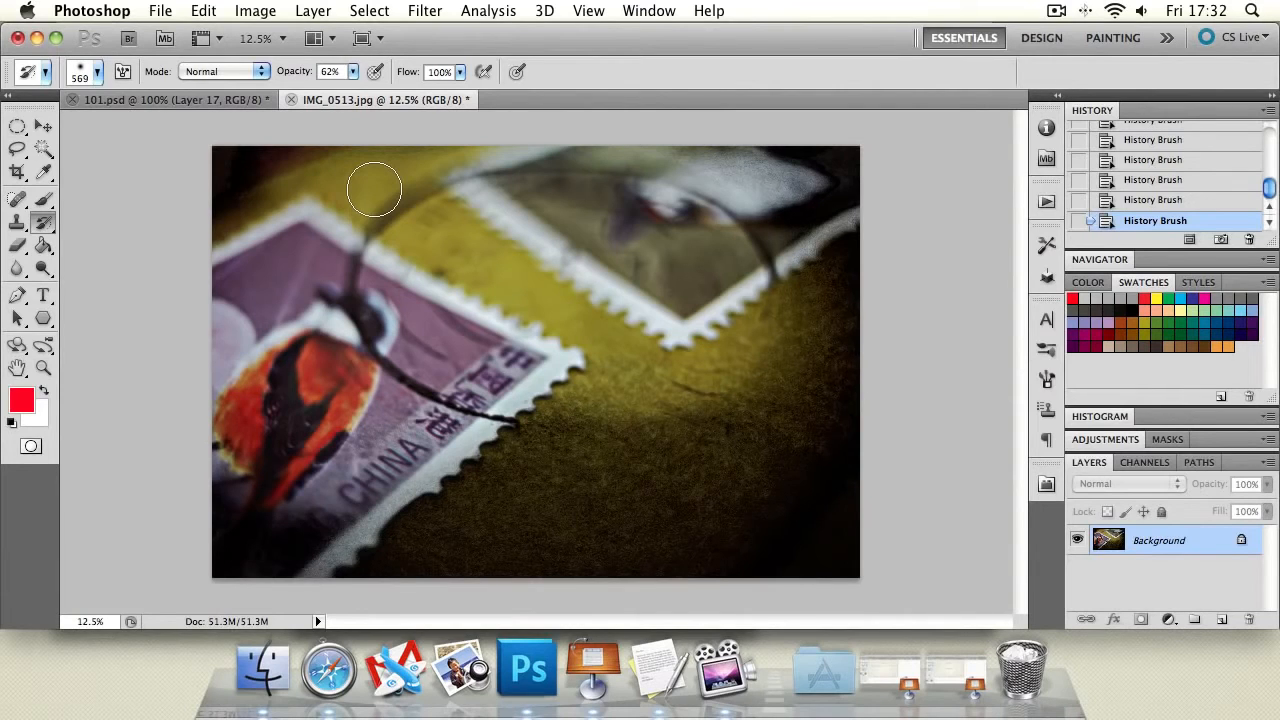
pyautogui.moveTo(374, 190)
pyautogui.mouseDown()
pyautogui.moveTo(556, 266)
pyautogui.moveTo(523, 292)
pyautogui.moveTo(579, 362)
pyautogui.moveTo(532, 449)
pyautogui.moveTo(652, 399)
pyautogui.moveTo(488, 483)
pyautogui.moveTo(658, 386)
pyautogui.moveTo(538, 434)
pyautogui.moveTo(804, 312)
pyautogui.moveTo(775, 327)
pyautogui.moveTo(740, 314)
pyautogui.moveTo(714, 271)
pyautogui.mouseUp()
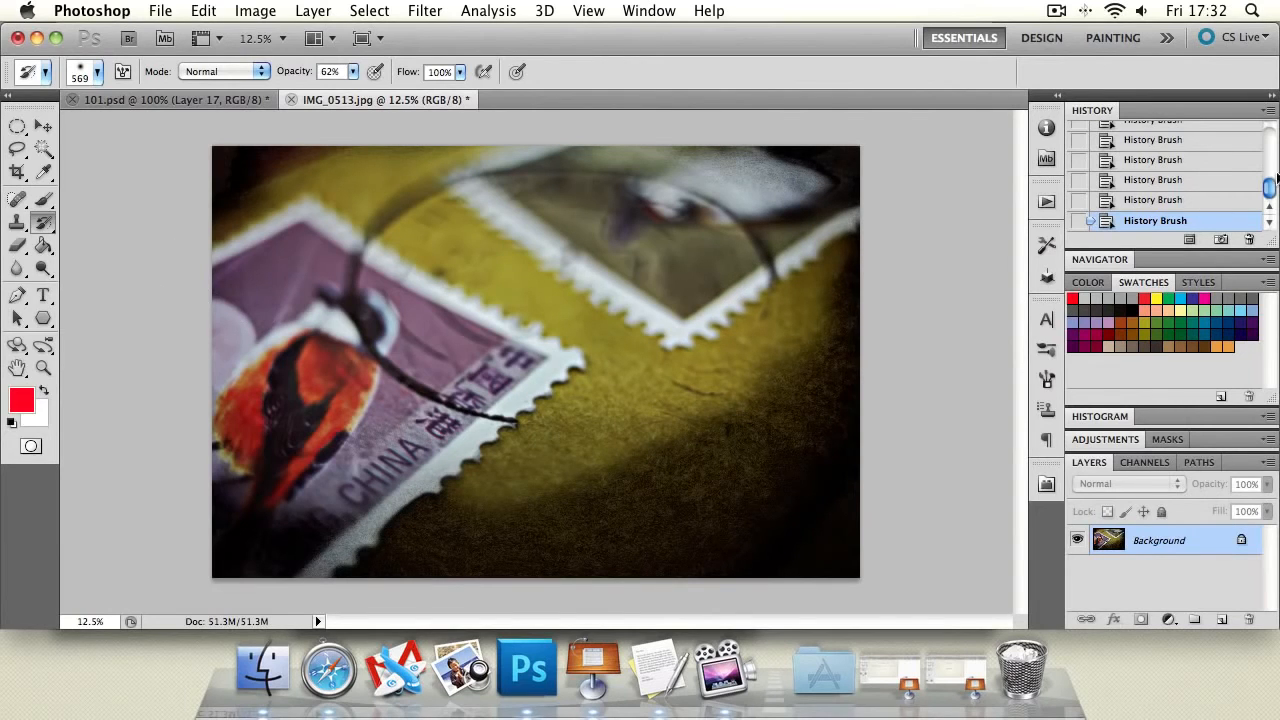
# - Use the IMG_0513.jpg snapshot as the history brush source and revert the photo to that snapshot
pyautogui.scroll(1, 1270, 186)
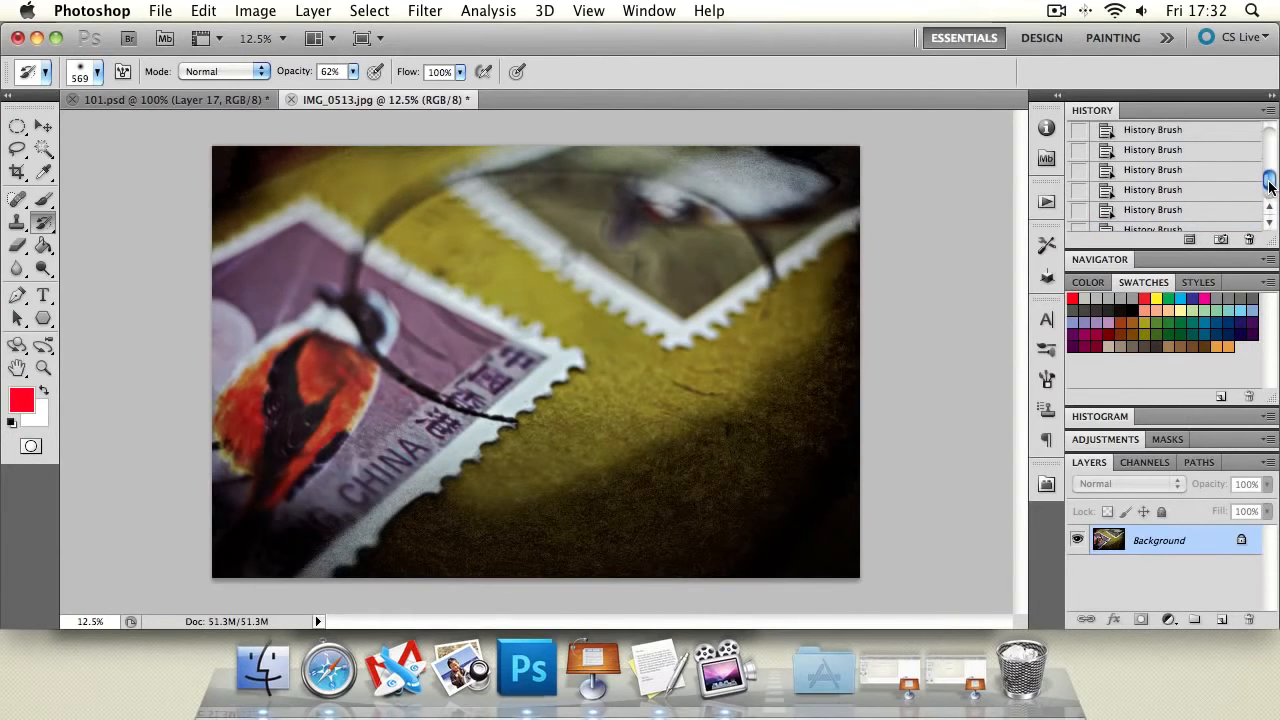
pyautogui.moveTo(1270, 186); pyautogui.dragTo(1270, 133)
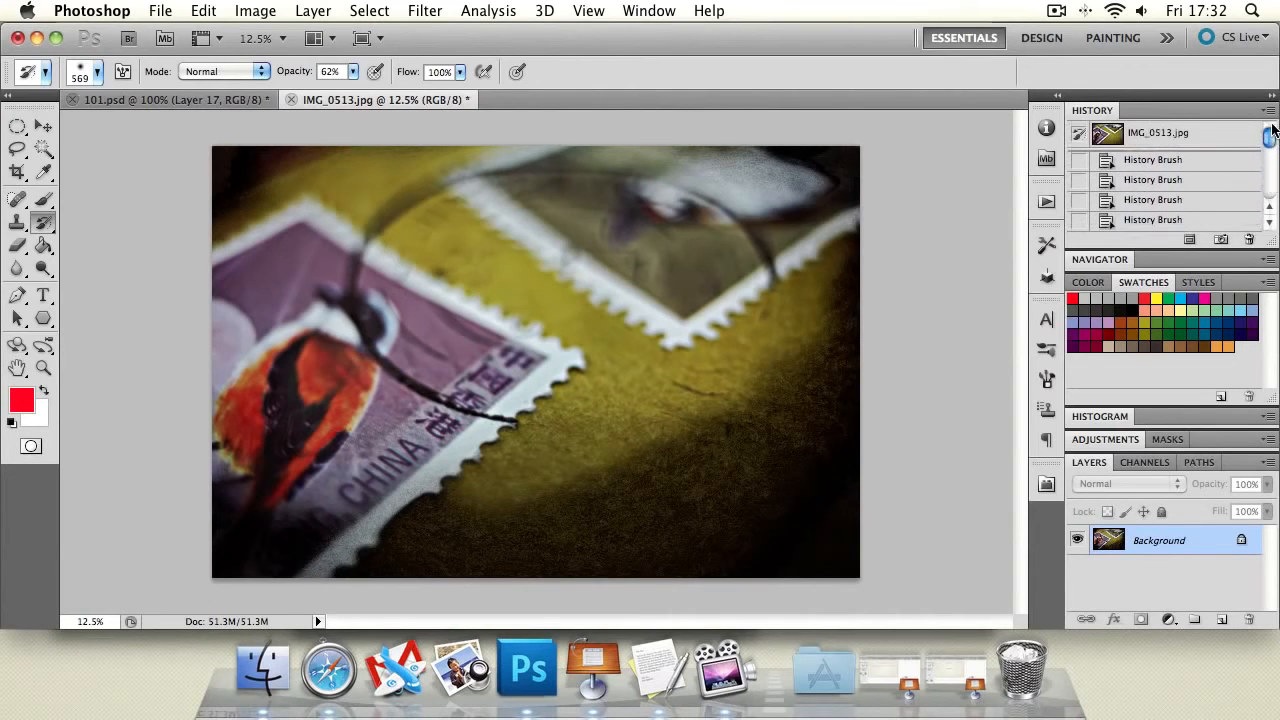
pyautogui.click(1080, 137)
pyautogui.moveTo(1270, 136); pyautogui.dragTo(1272, 127)
pyautogui.click(1213, 139)
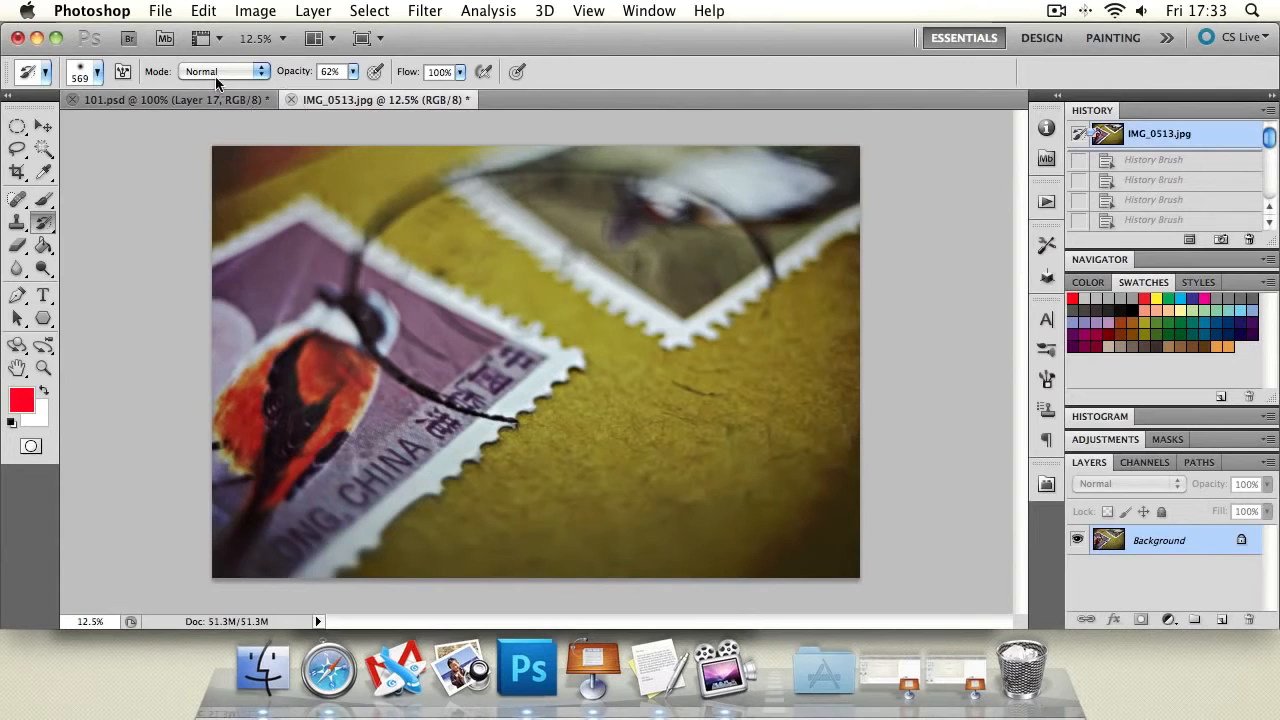
# - Apply a Levels adjustment that deepens the photo's shadows and brightens its highlights, and make that state the history brush source
pyautogui.click(384, 15)
pyautogui.moveTo(256, 12)
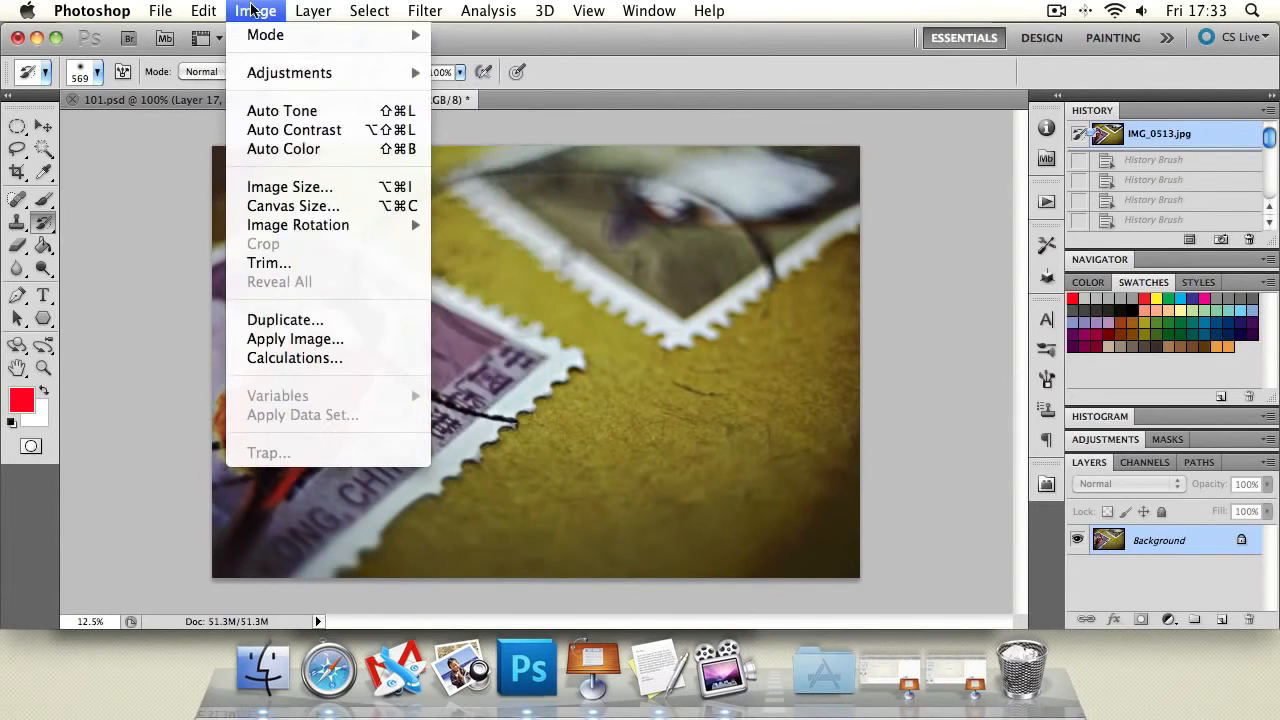
pyautogui.moveTo(275, 75)
pyautogui.click(500, 92)
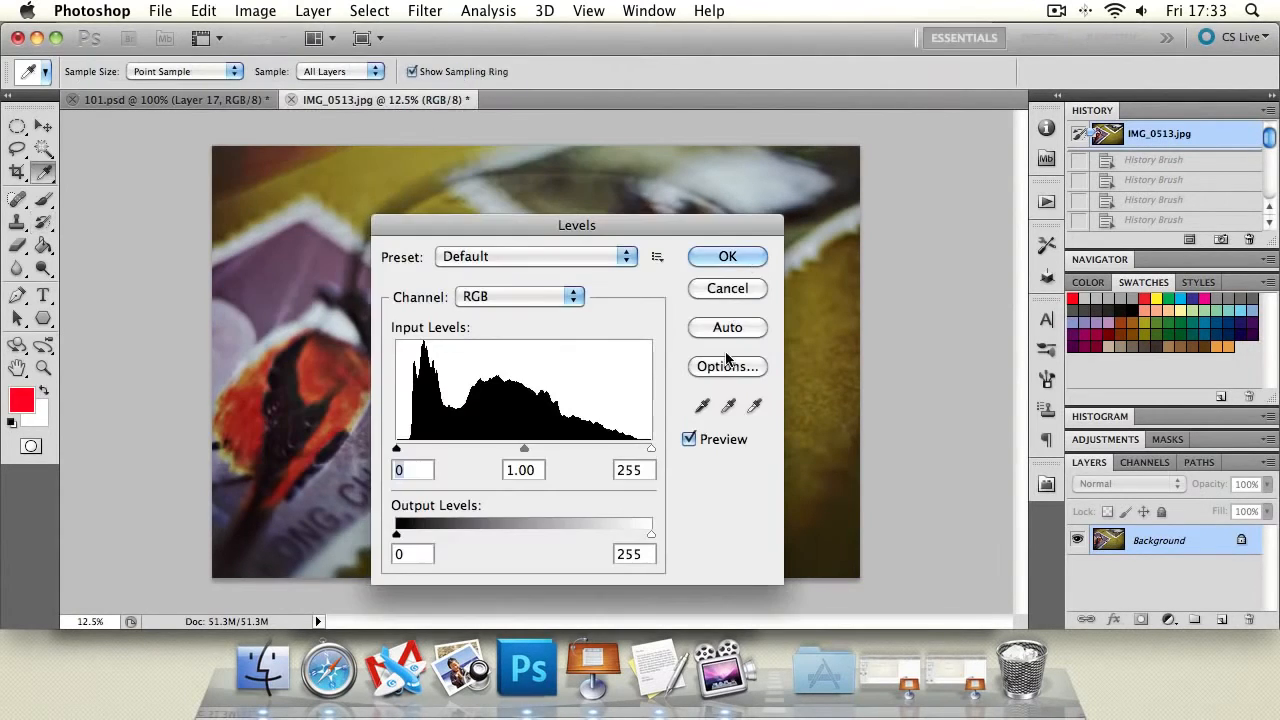
pyautogui.moveTo(651, 450); pyautogui.dragTo(629, 453)
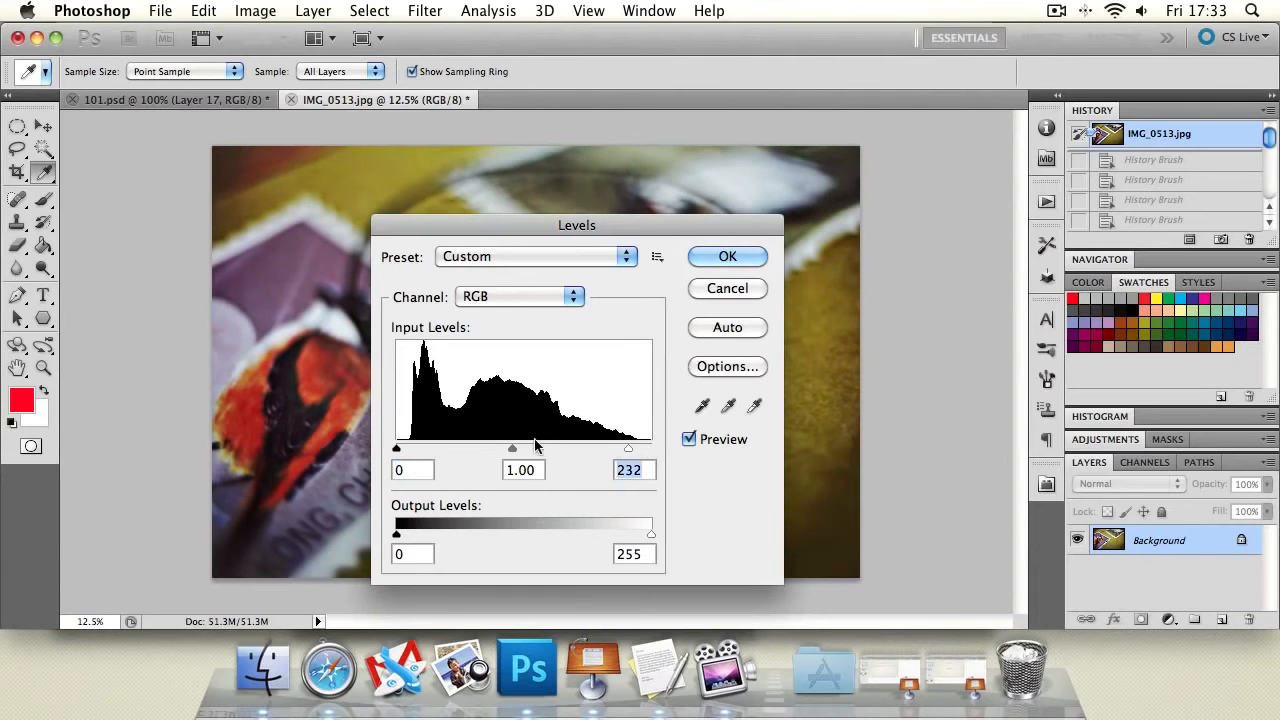
pyautogui.moveTo(513, 450); pyautogui.dragTo(539, 448)
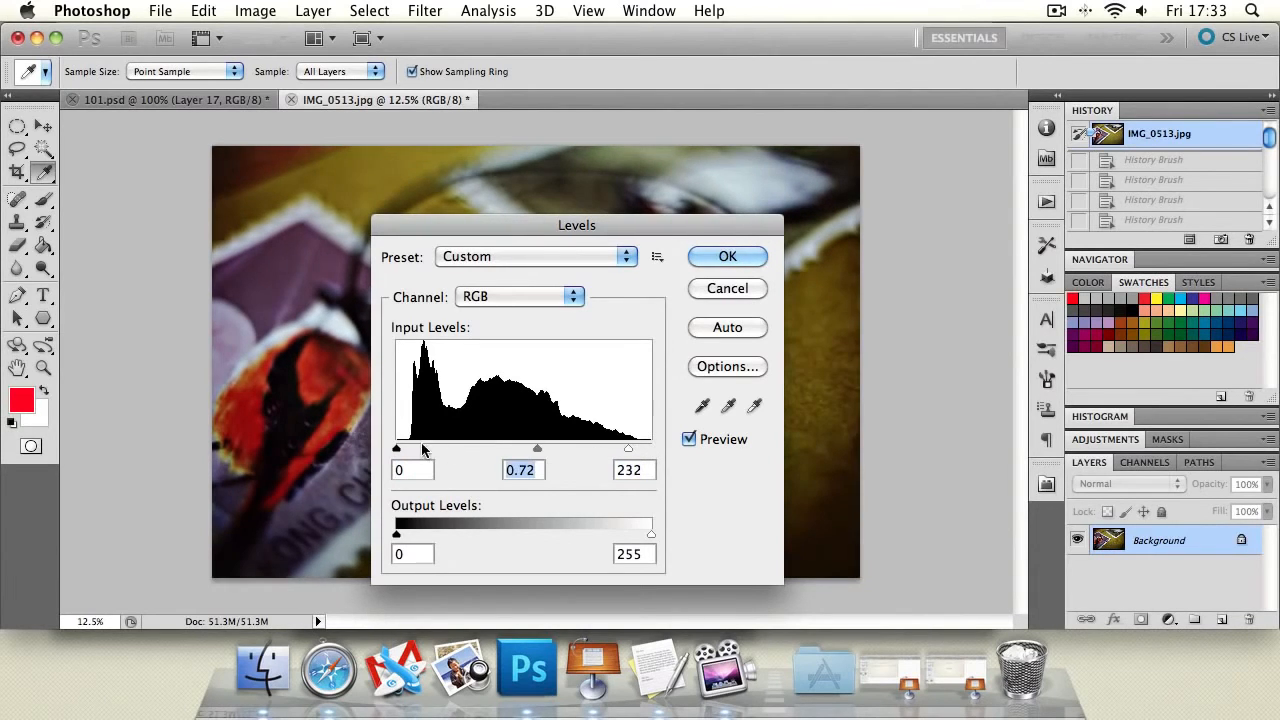
pyautogui.moveTo(397, 449); pyautogui.dragTo(441, 449)
pyautogui.moveTo(555, 449); pyautogui.dragTo(530, 450)
pyautogui.moveTo(628, 449); pyautogui.dragTo(578, 450)
pyautogui.click(727, 256)
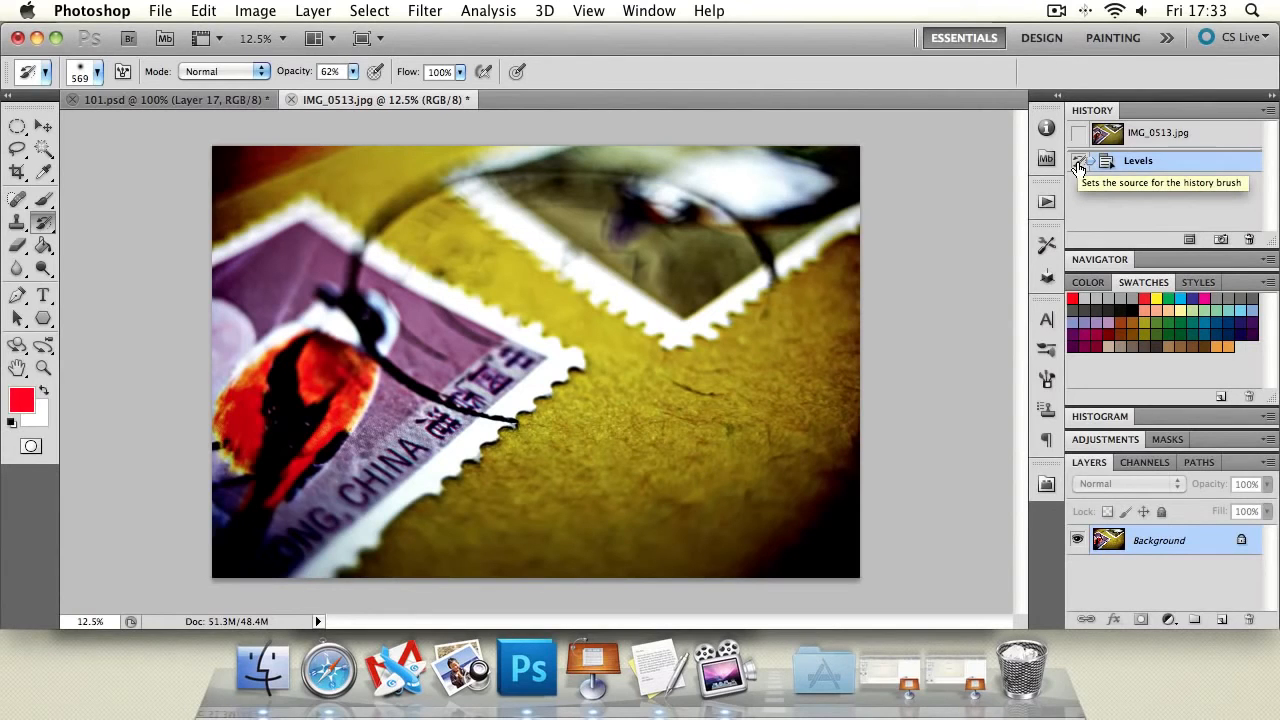
# - Apply the last used Filter Gallery effect to the Levels-adjusted photo twice
pyautogui.click(425, 11)
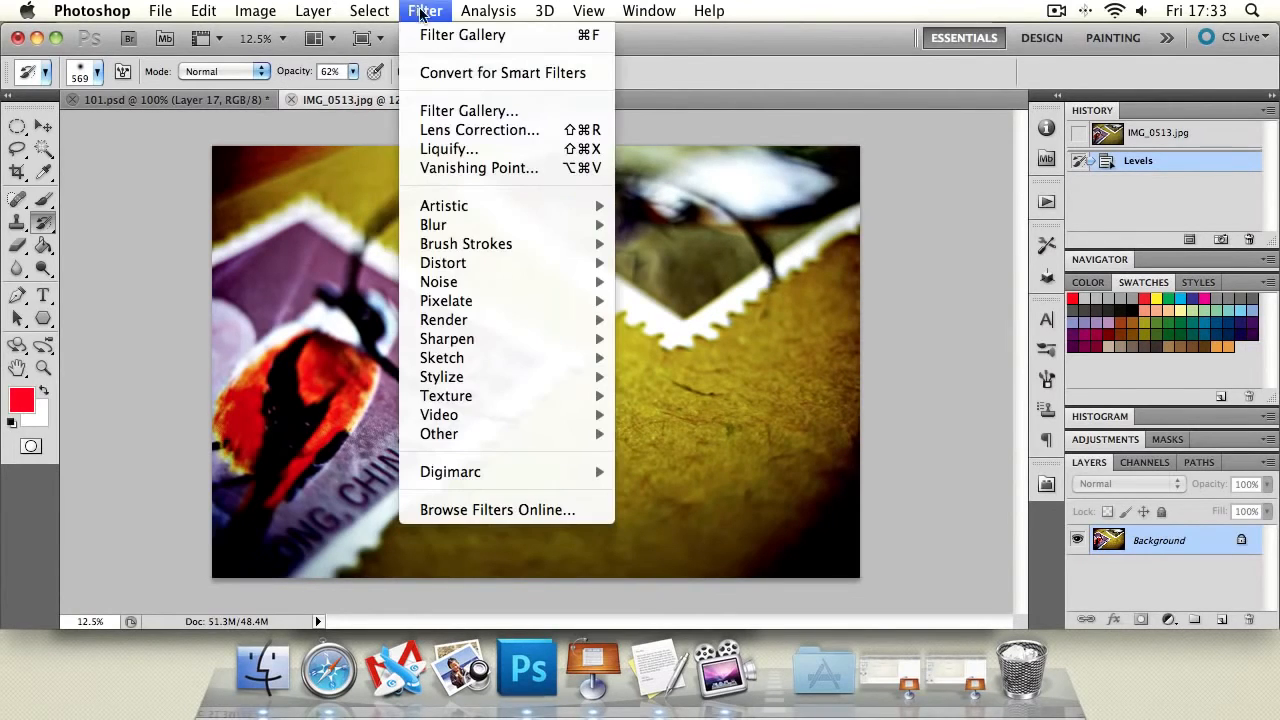
pyautogui.click(423, 36)
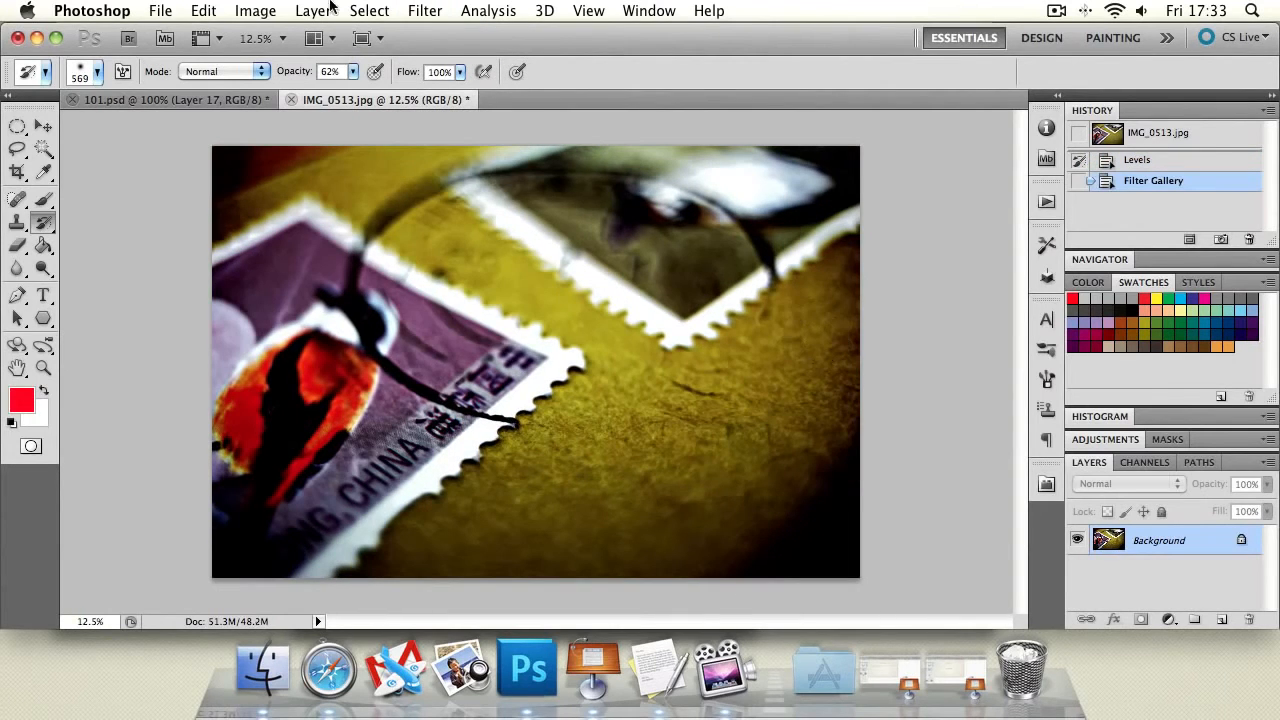
pyautogui.click(430, 11)
pyautogui.click(432, 36)
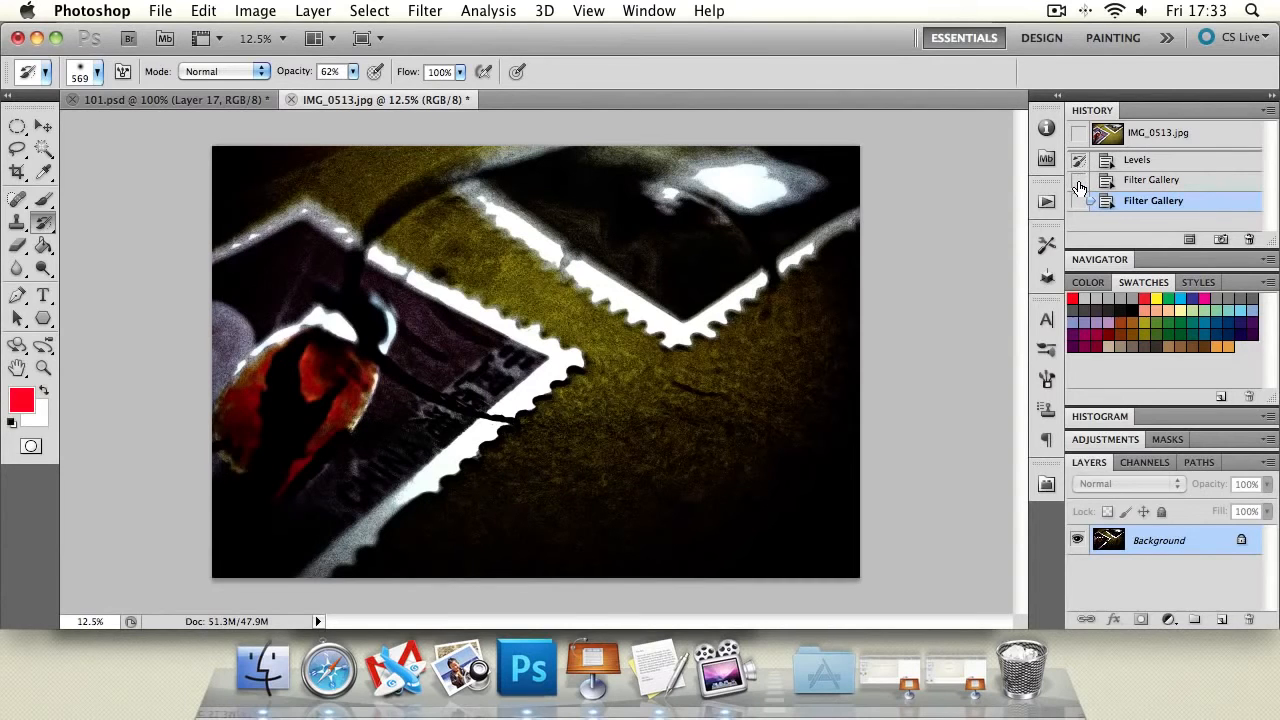
# - Paint the Levels state back over both stamps and the yellow background between them, and compare the result with the IMG_0513.jpg snapshot
pyautogui.moveTo(500, 240)
pyautogui.mouseDown()
pyautogui.moveTo(520, 260)
pyautogui.moveTo(560, 237)
pyautogui.moveTo(540, 199)
pyautogui.moveTo(677, 177)
pyautogui.moveTo(700, 255)
pyautogui.moveTo(471, 337)
pyautogui.moveTo(449, 418)
pyautogui.moveTo(435, 233)
pyautogui.moveTo(280, 290)
pyautogui.mouseUp()
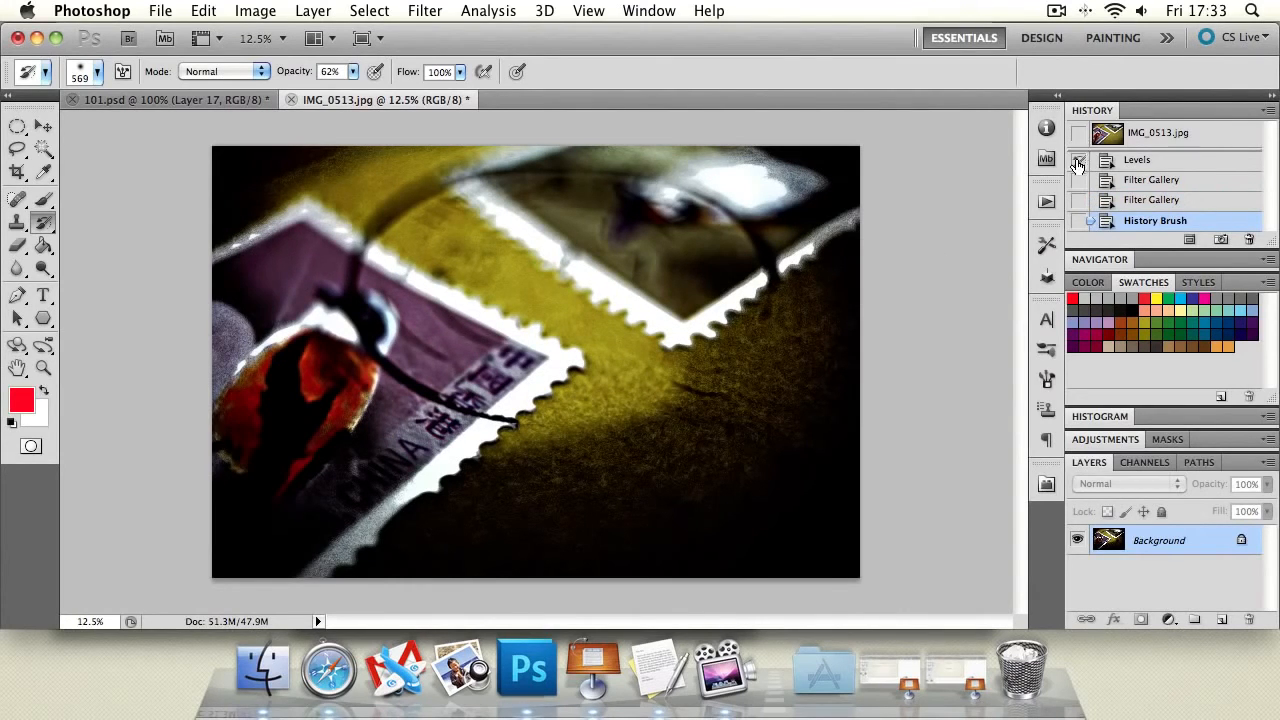
pyautogui.click(1141, 143)
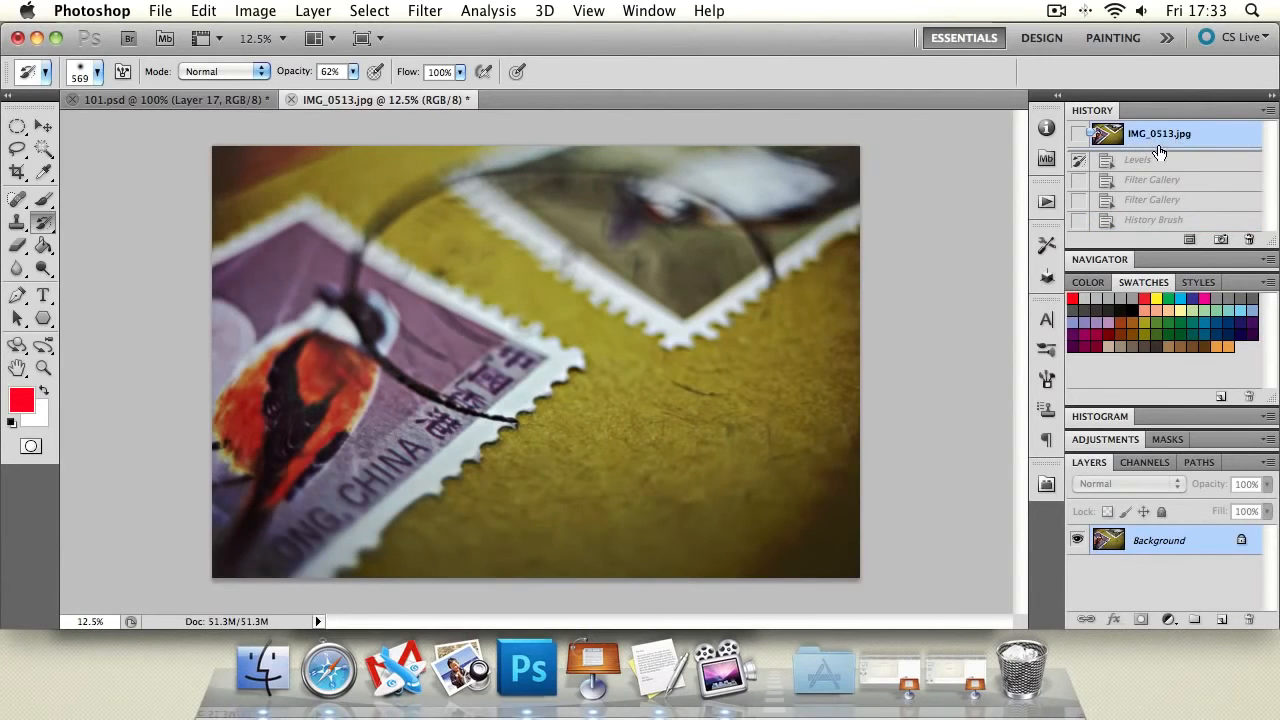
pyautogui.click(1150, 165)
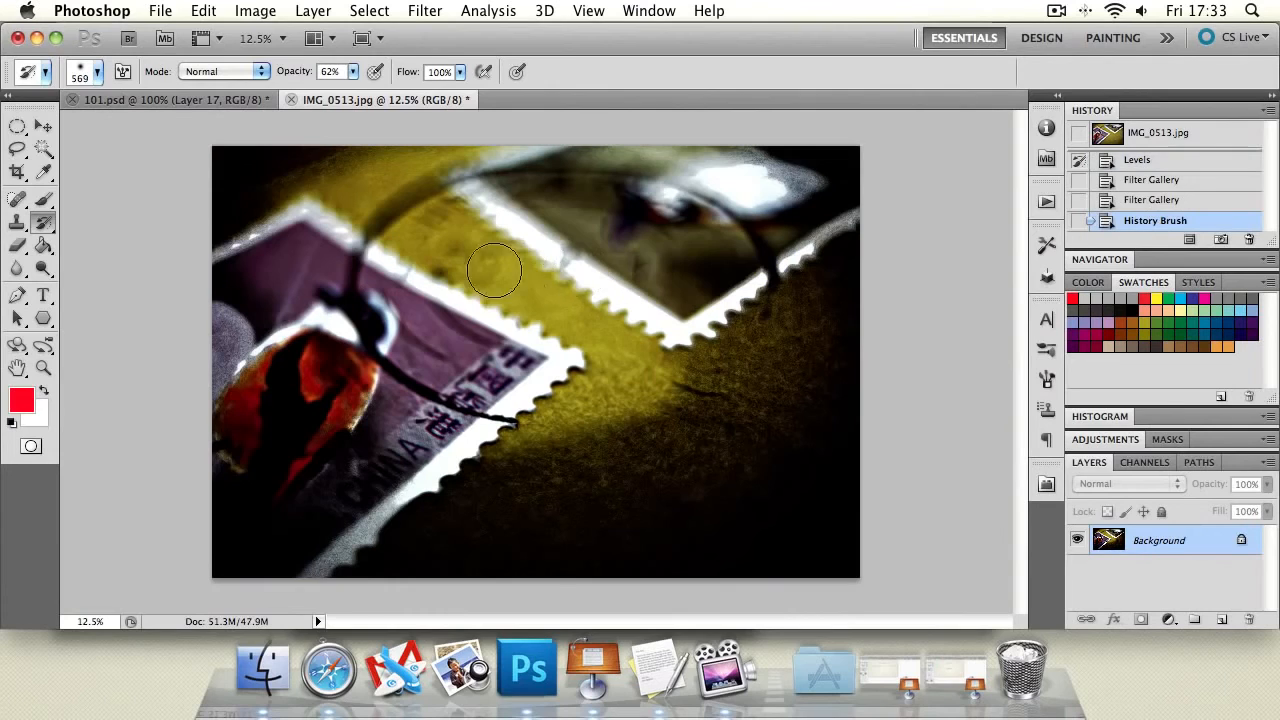
# - Raise the history brush opacity to 100% and paint more of the Levels state over the left stamp and the yellow background
pyautogui.moveTo(495, 271)
pyautogui.mouseDown()
pyautogui.moveTo(463, 317)
pyautogui.moveTo(581, 215)
pyautogui.moveTo(564, 176)
pyautogui.moveTo(404, 185)
pyautogui.moveTo(353, 237)
pyautogui.mouseUp()
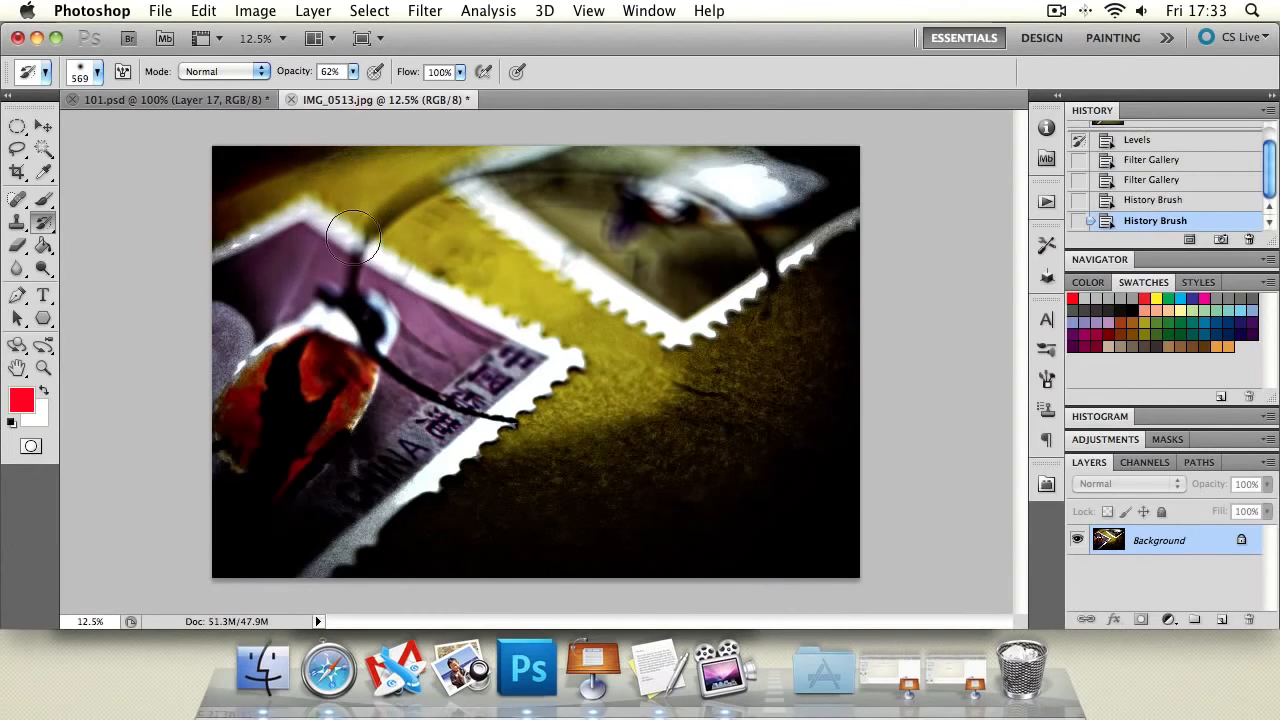
pyautogui.click(353, 71)
pyautogui.moveTo(358, 90); pyautogui.dragTo(451, 90)
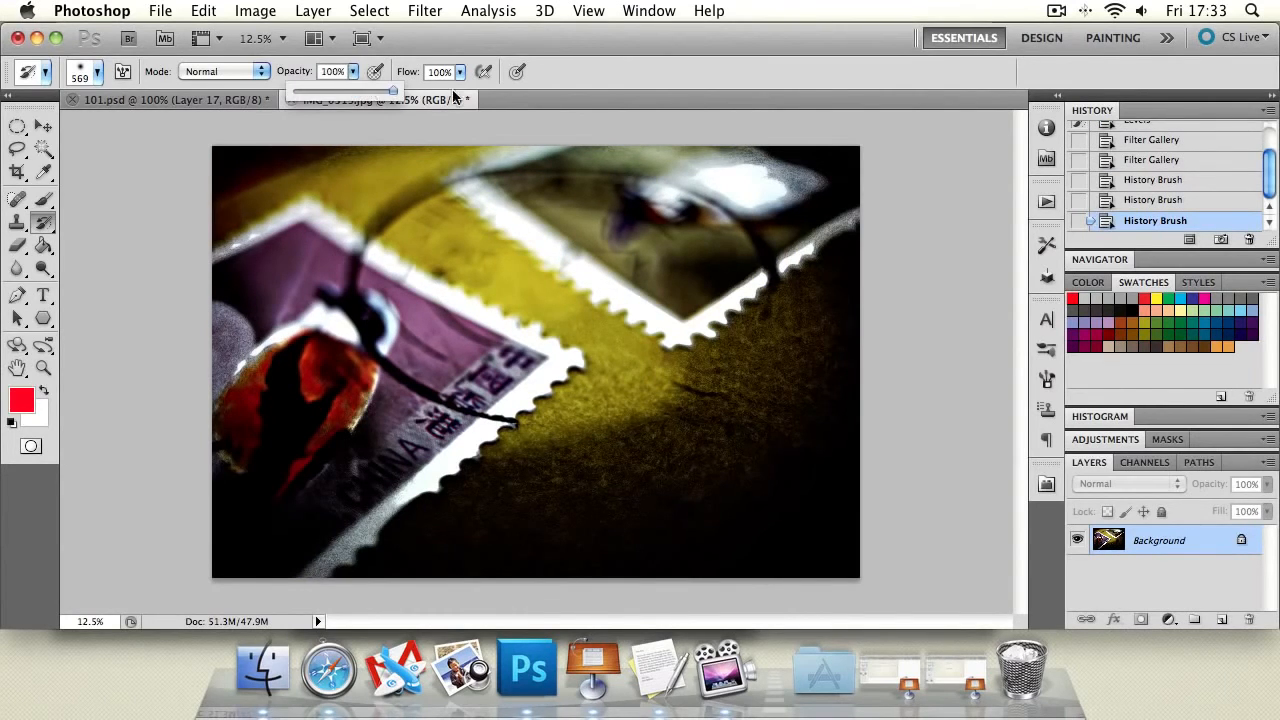
pyautogui.moveTo(431, 207)
pyautogui.mouseDown()
pyautogui.moveTo(310, 227)
pyautogui.moveTo(628, 184)
pyautogui.moveTo(748, 193)
pyautogui.moveTo(474, 380)
pyautogui.moveTo(490, 410)
pyautogui.moveTo(518, 384)
pyautogui.moveTo(468, 319)
pyautogui.moveTo(469, 252)
pyautogui.moveTo(373, 217)
pyautogui.moveTo(489, 197)
pyautogui.mouseUp()
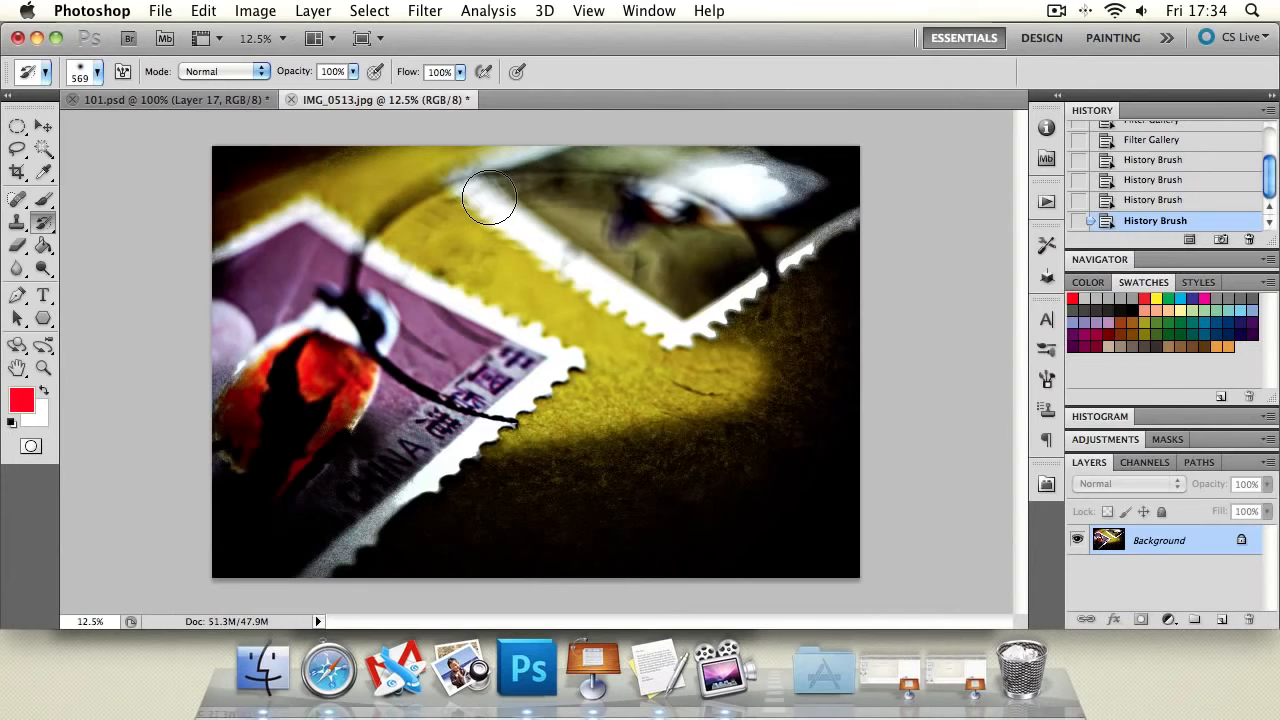
# - Enlarge the history brush to 2500 px and try restoring the Levels state with broad strokes across the photo
pyautogui.click(97, 72)
pyautogui.moveTo(206, 125); pyautogui.dragTo(226, 126)
pyautogui.click(590, 180)
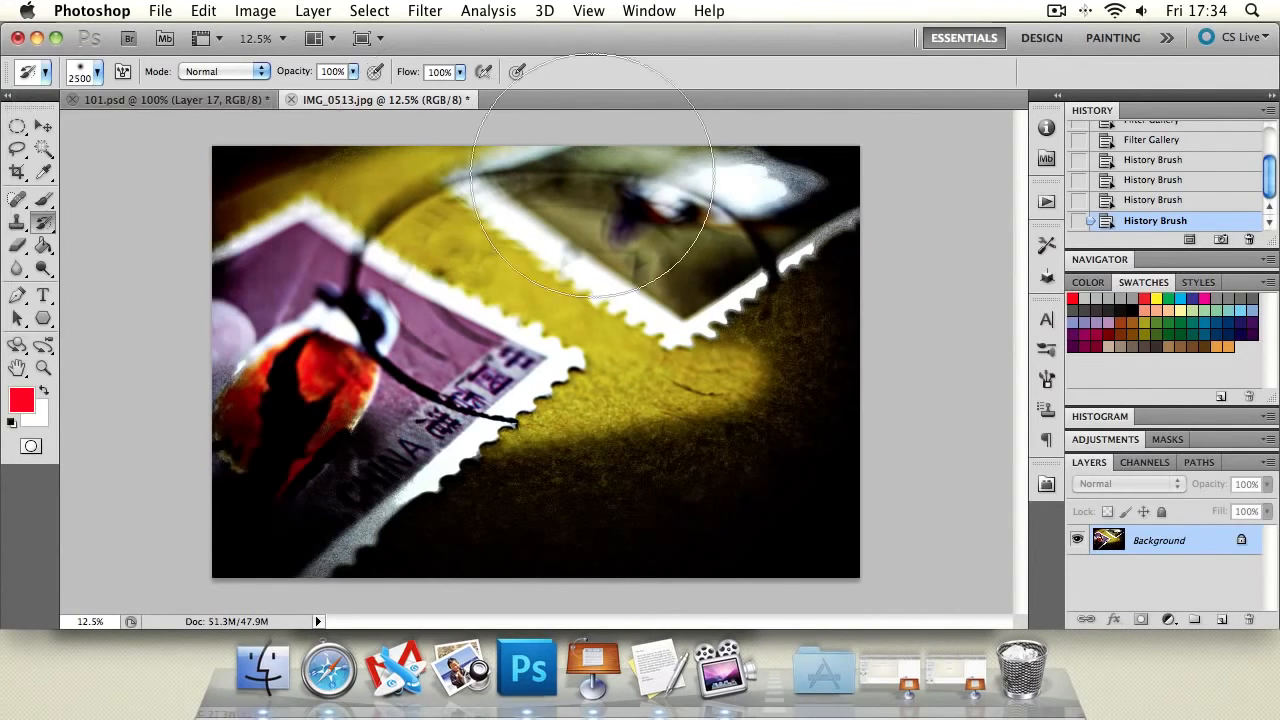
pyautogui.moveTo(724, 389)
pyautogui.mouseDown()
pyautogui.moveTo(612, 280)
pyautogui.moveTo(349, 374)
pyautogui.moveTo(774, 374)
pyautogui.moveTo(668, 322)
pyautogui.mouseUp()
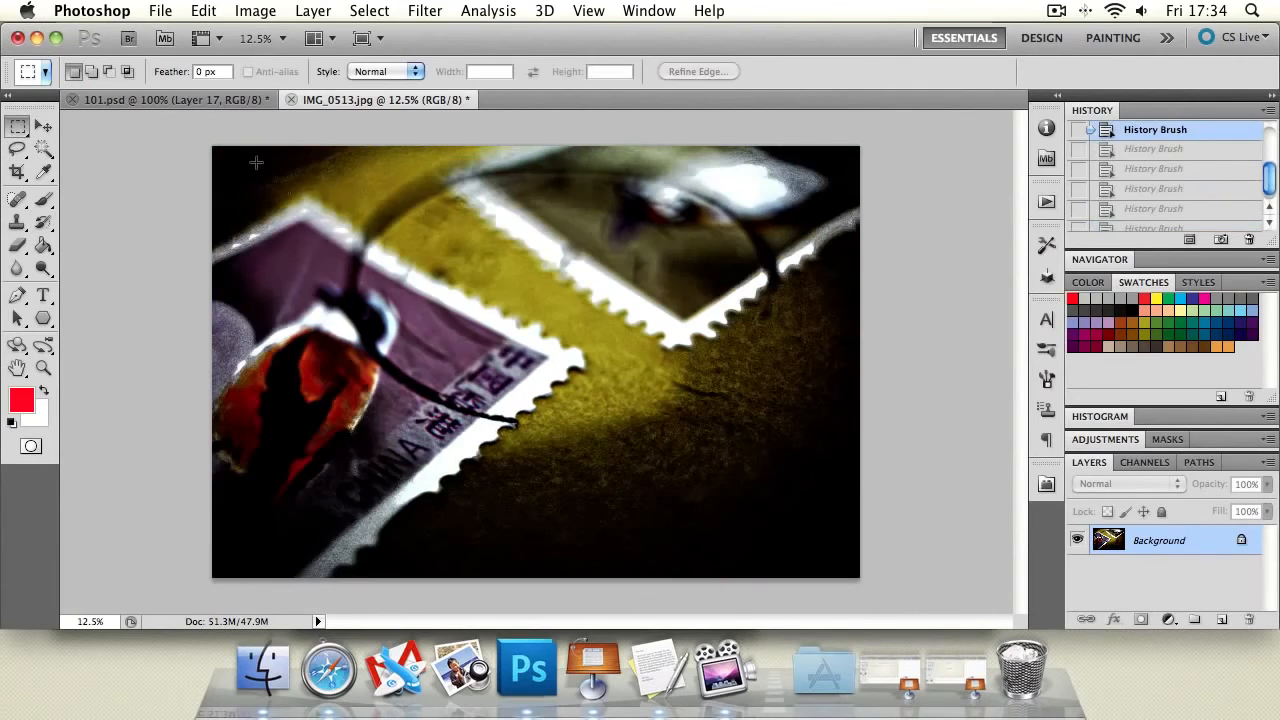
# - Select a rectangular area over the left stamp and adjoining background, and restore the Levels state inside it with the History Brush
pyautogui.moveTo(256, 163); pyautogui.dragTo(605, 431)
pyautogui.moveTo(520, 263); pyautogui.dragTo(527, 287)
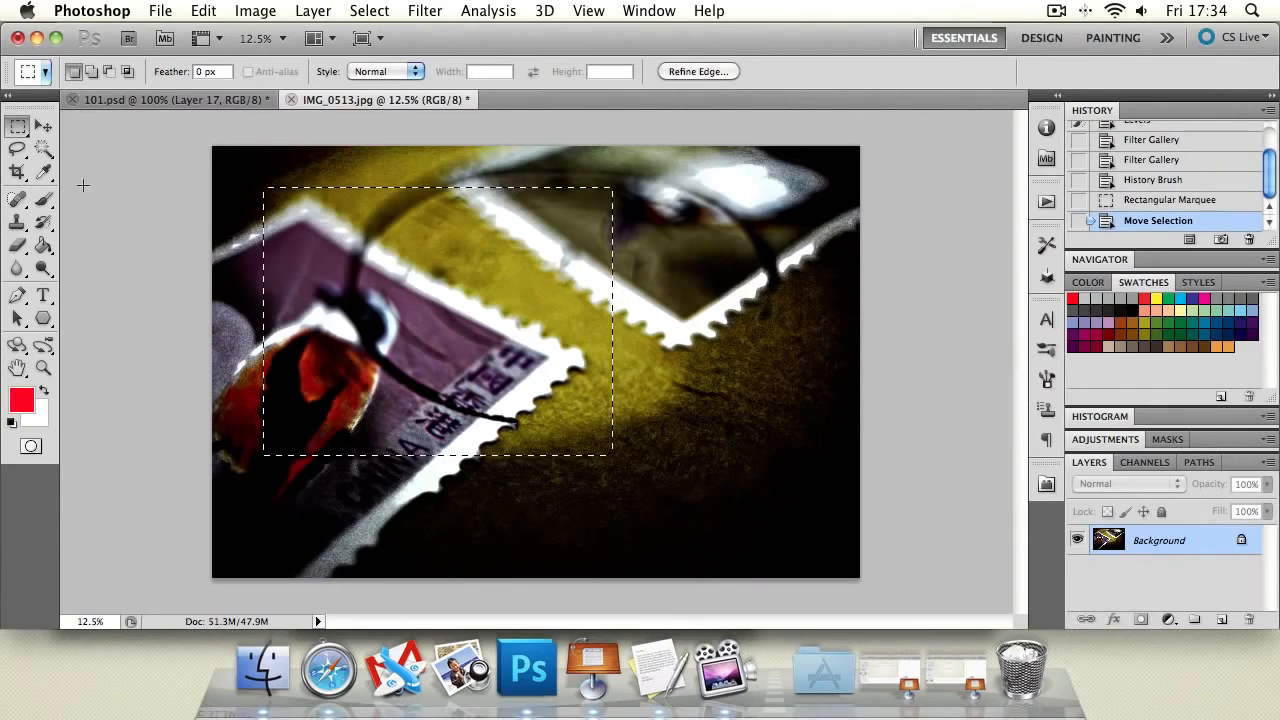
pyautogui.click(43, 222)
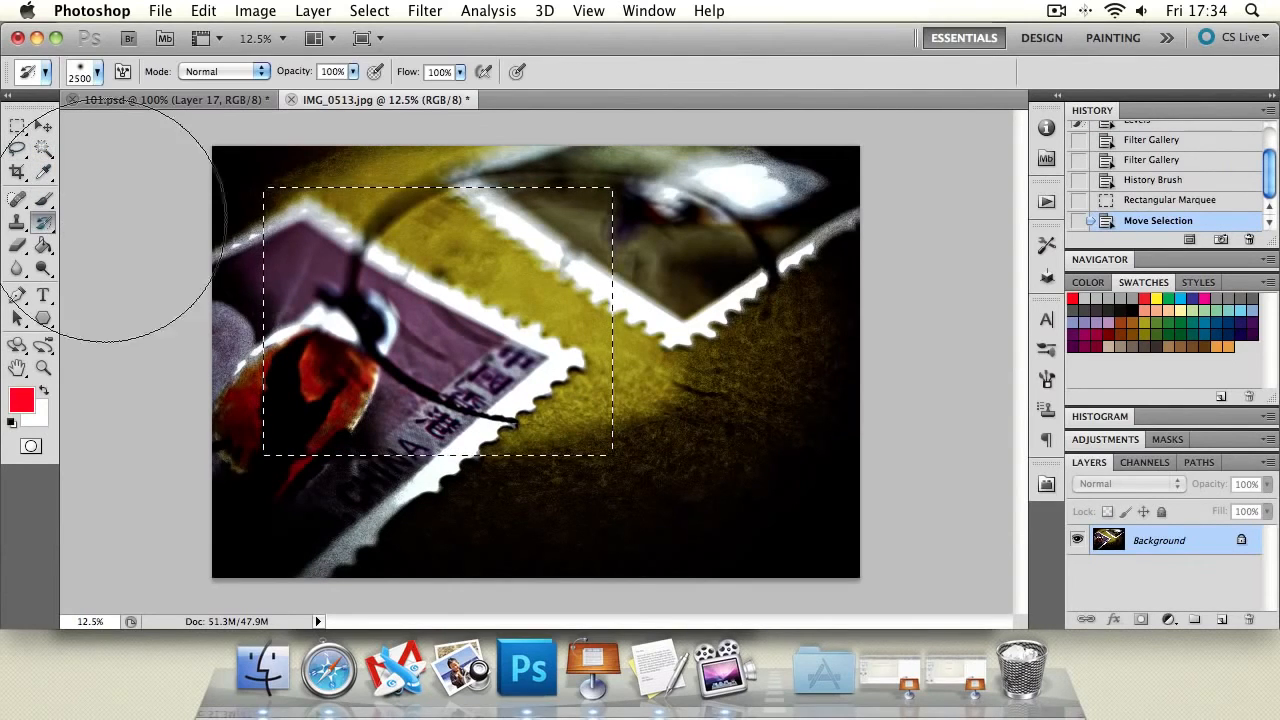
pyautogui.moveTo(404, 242)
pyautogui.mouseDown()
pyautogui.moveTo(586, 309)
pyautogui.moveTo(270, 350)
pyautogui.moveTo(414, 457)
pyautogui.moveTo(382, 334)
pyautogui.moveTo(347, 353)
pyautogui.moveTo(557, 213)
pyautogui.mouseUp()
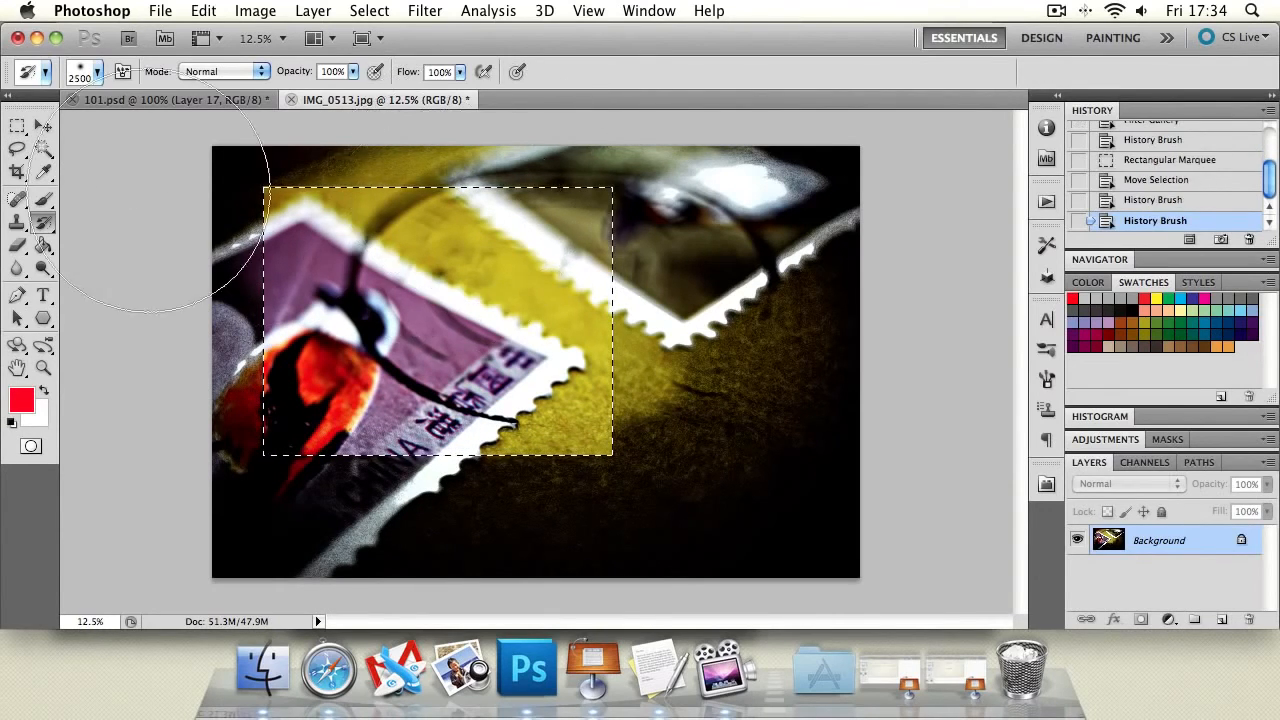
# - Deselect the rectangular area around the restored part of the photo and activate the Move tool
pyautogui.click(17, 124)
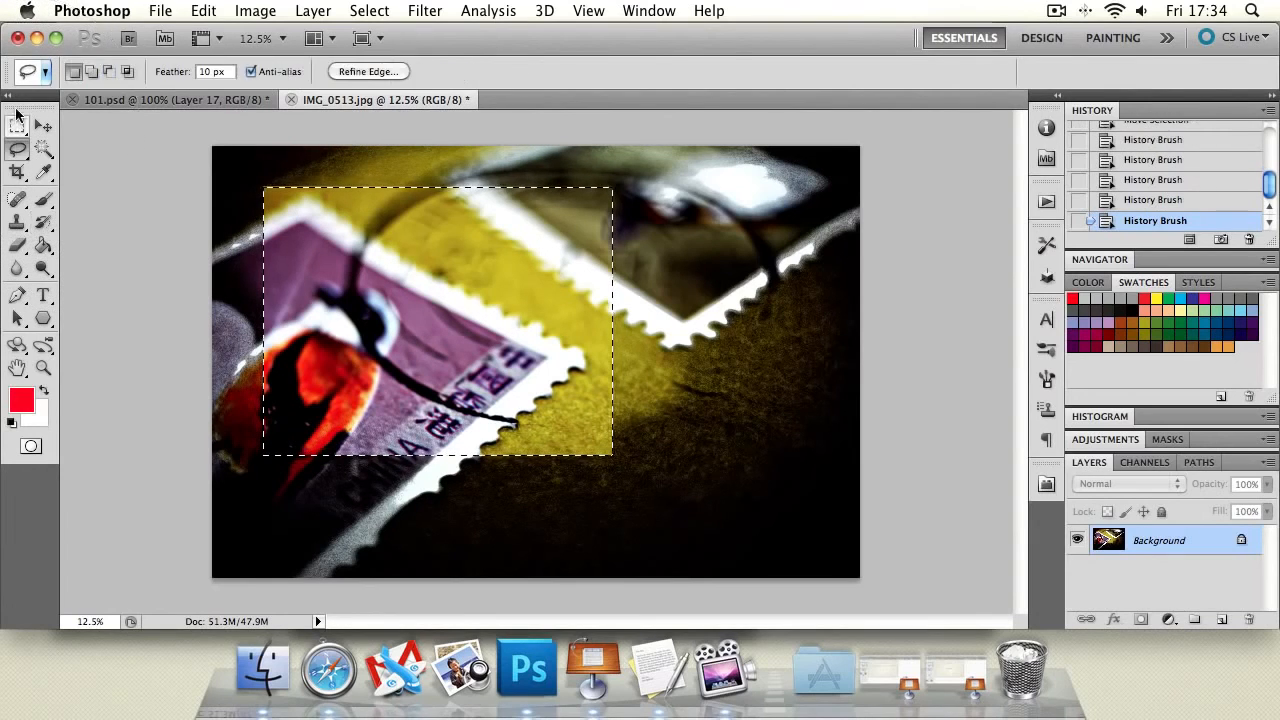
pyautogui.click(450, 213)
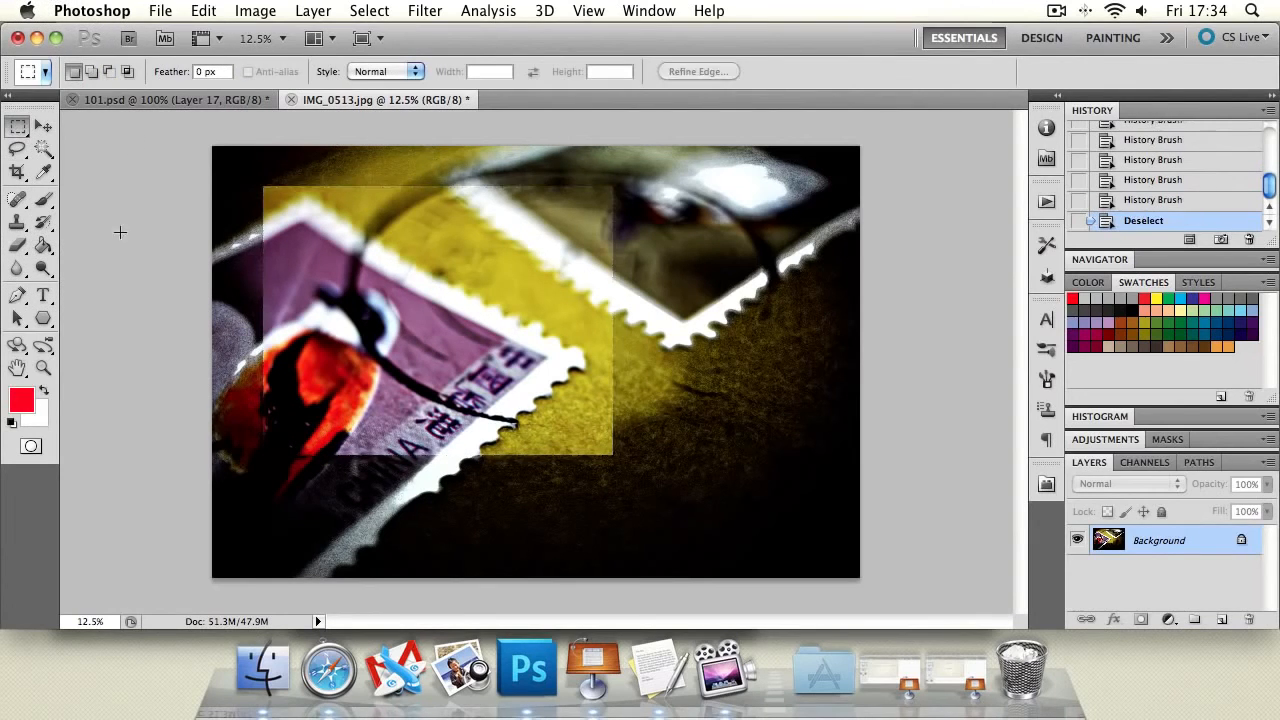
pyautogui.click(40, 127)
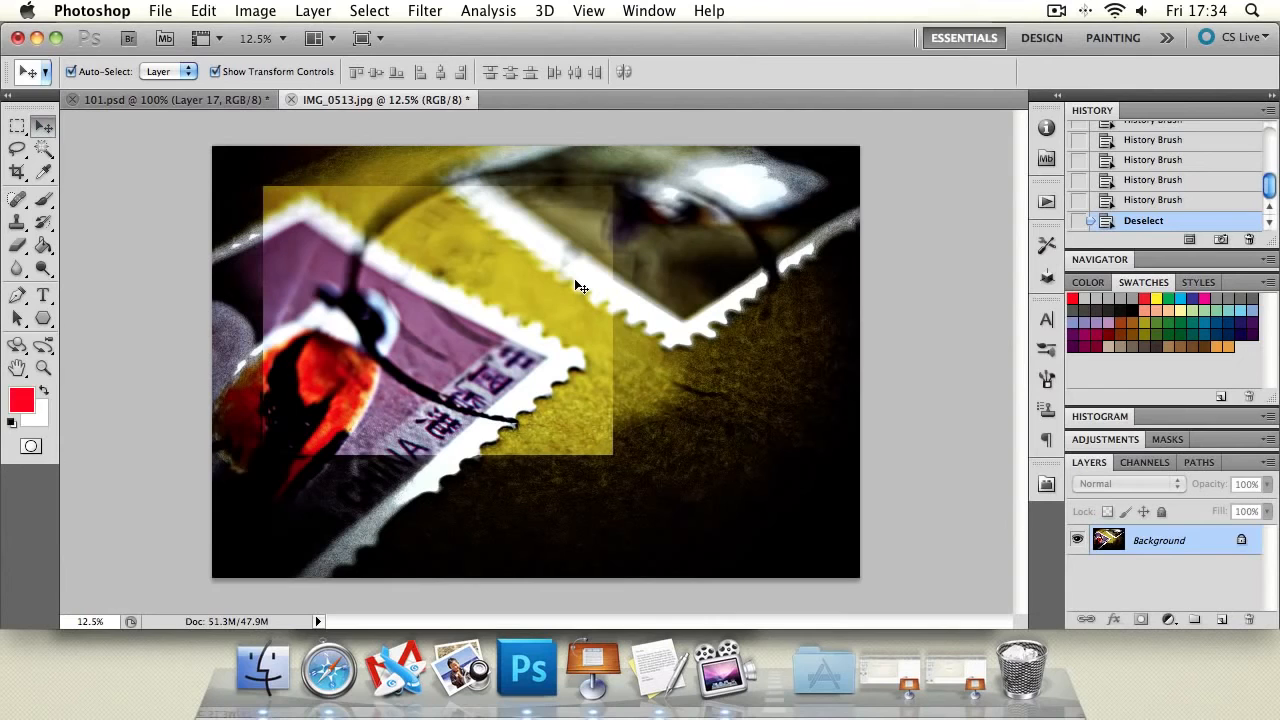